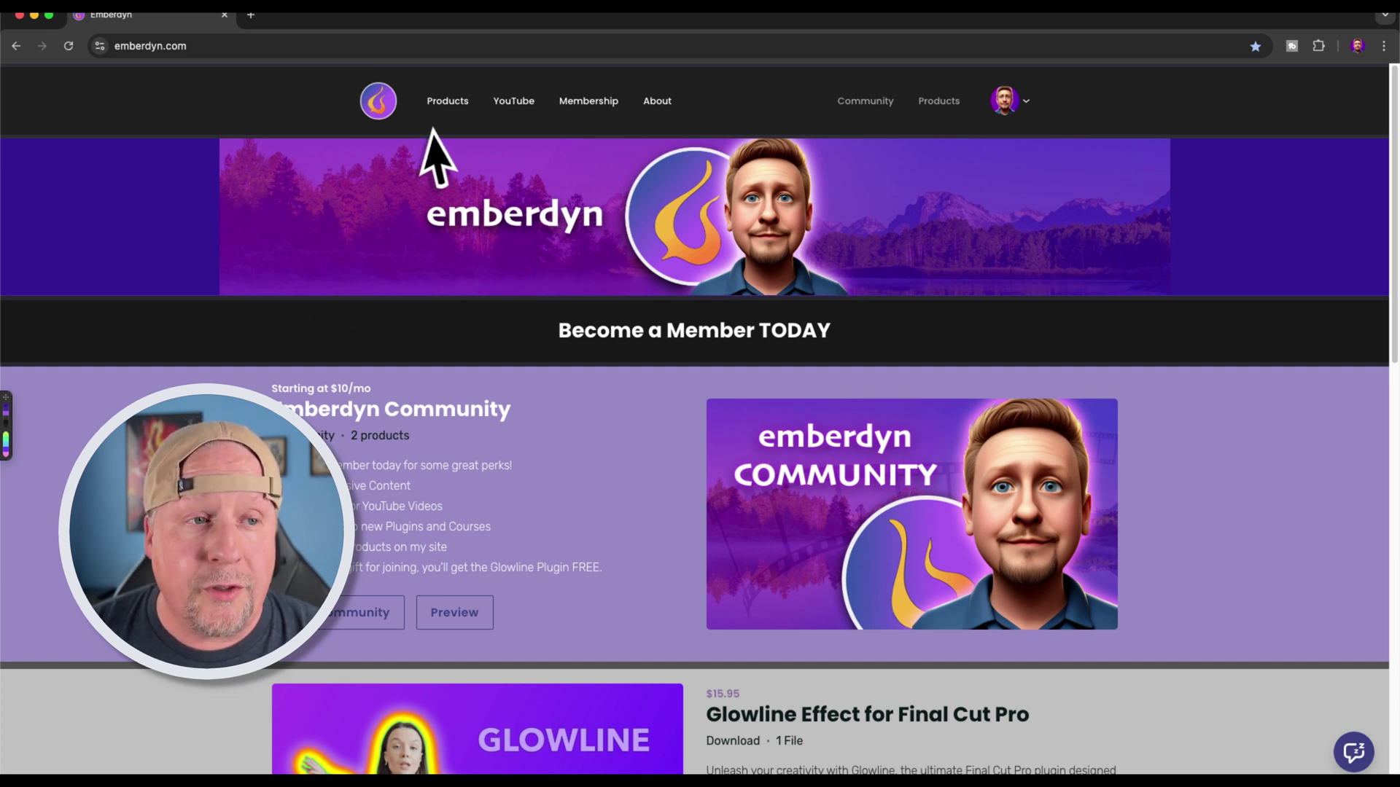
Go to Emberdyn's Products page and open the free Global Adjustment Layer for Final Cut Pro page.
click(448, 102)
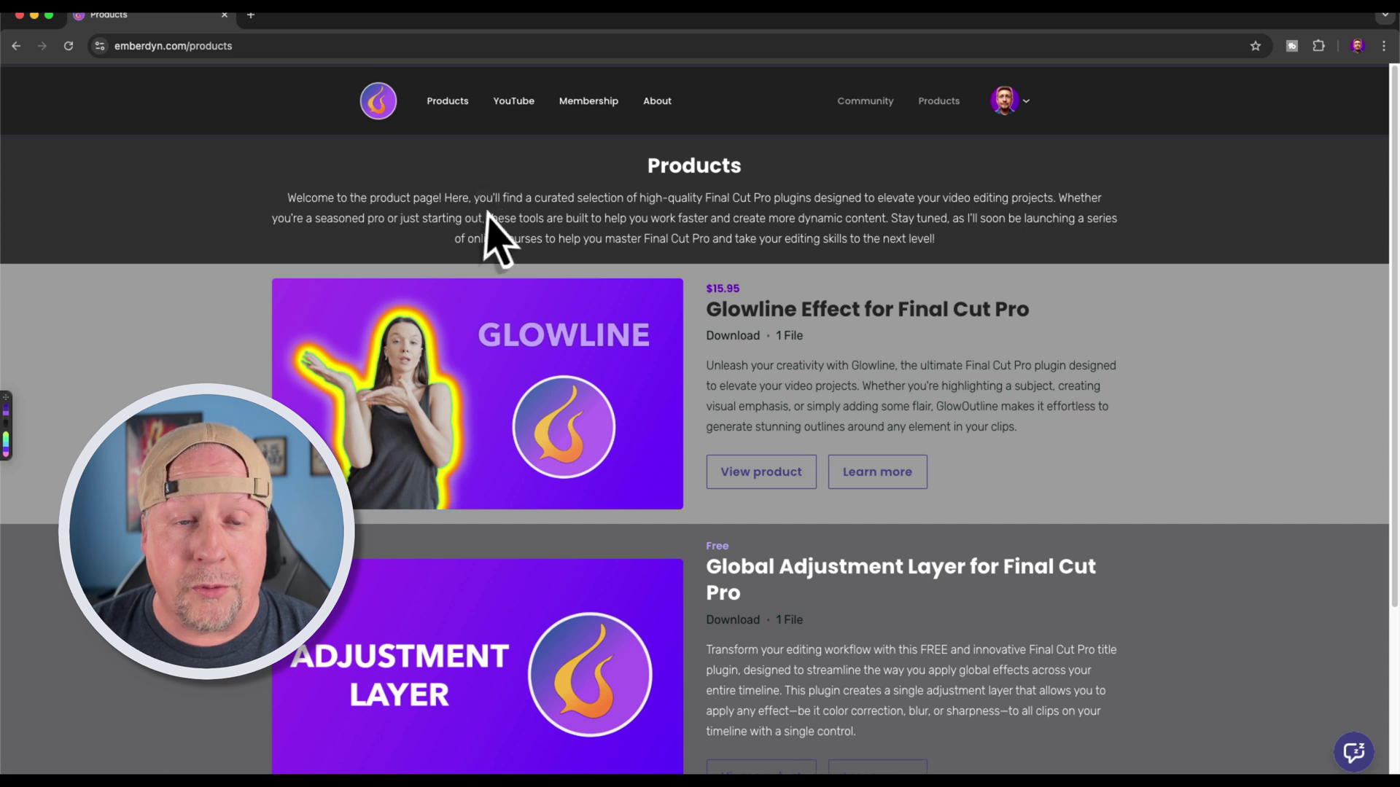
scroll(500, 364, down, 4)
scroll(491, 375, up, 4)
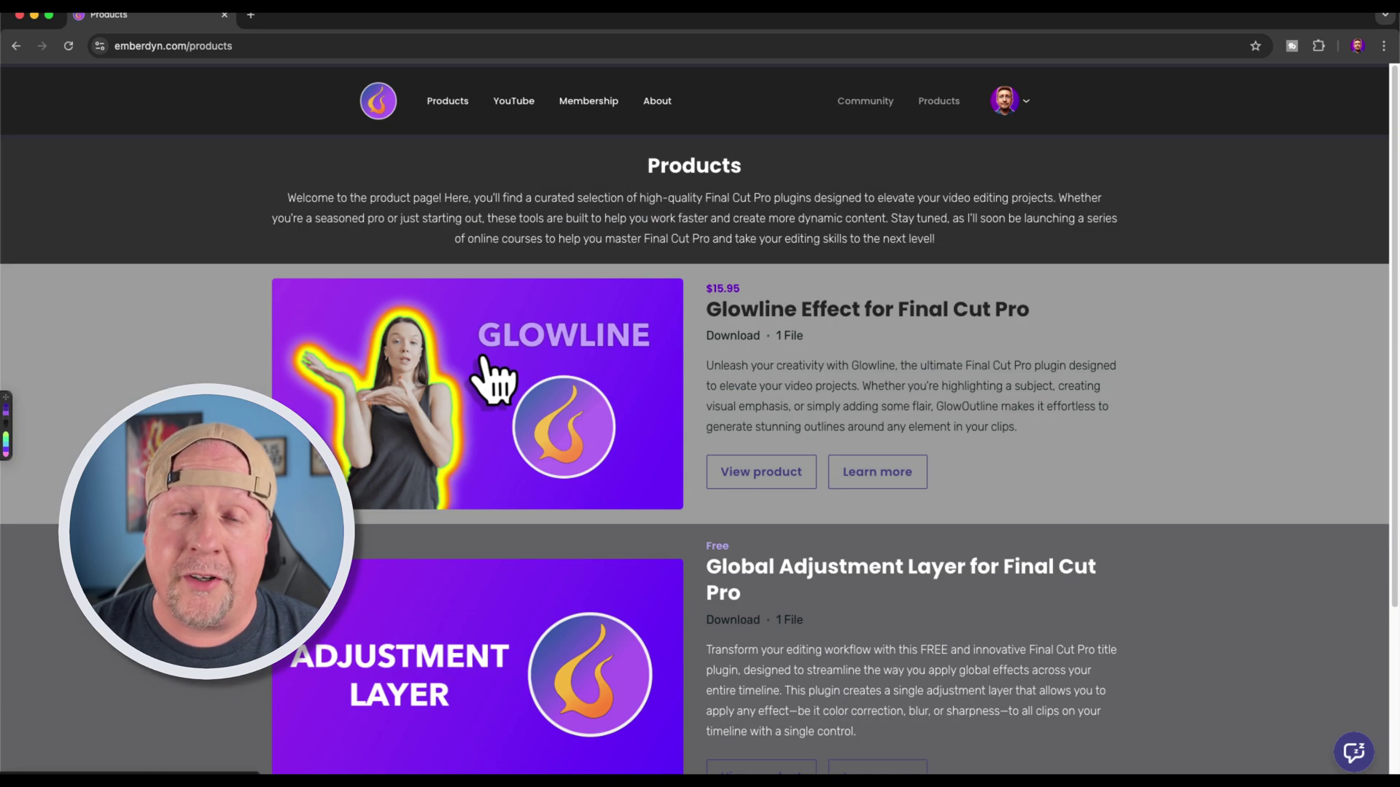
scroll(416, 452, down, 3)
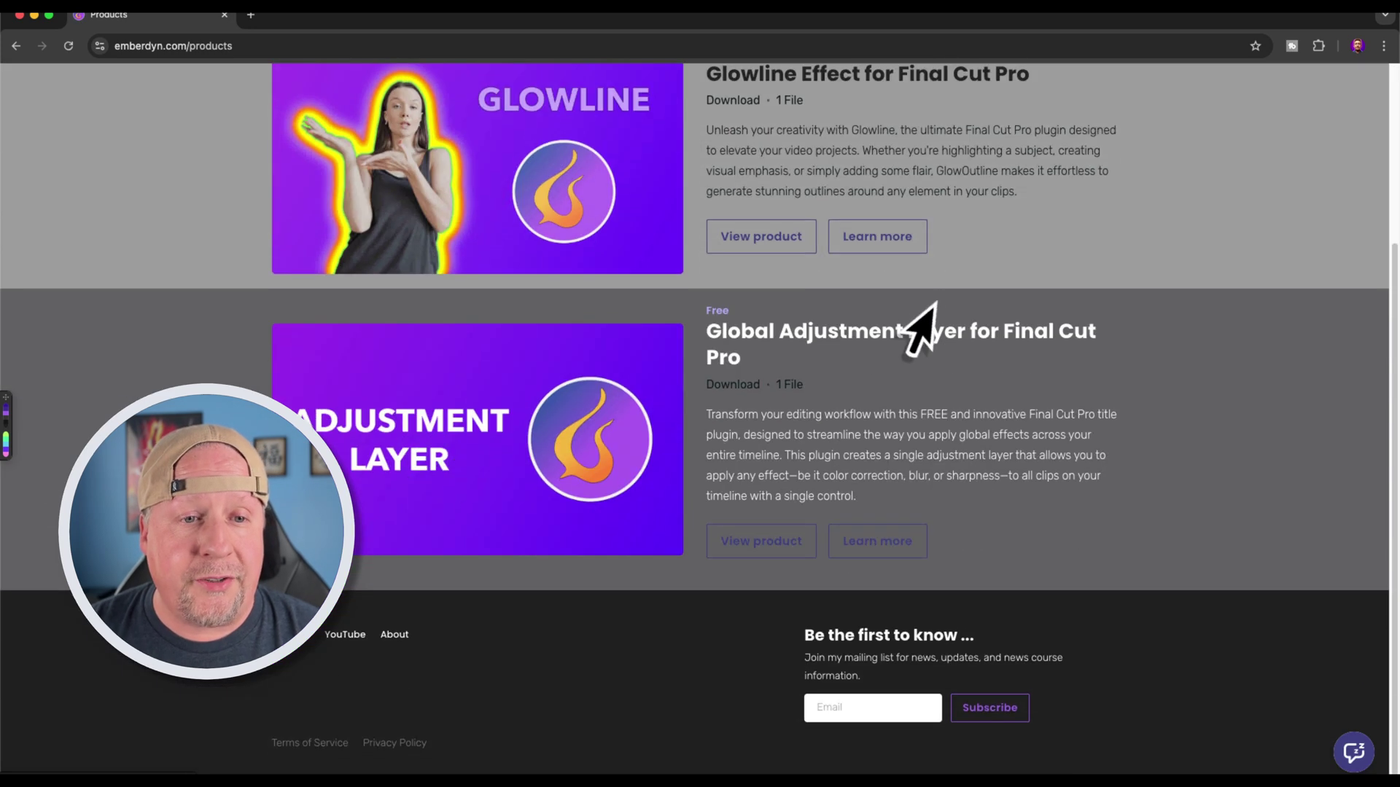
click(796, 337)
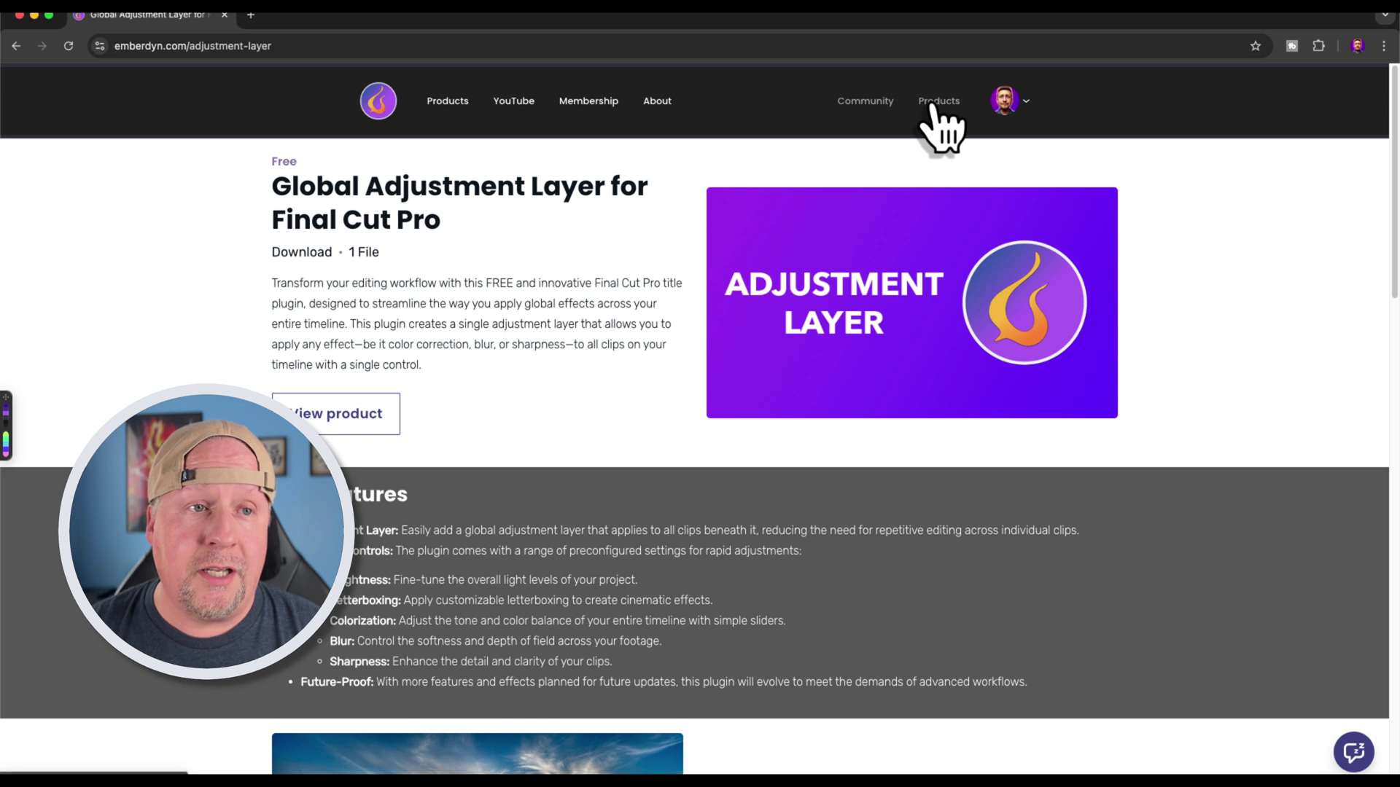
From My products, open Global Adjustment Layer for Final Cut Pro and download AdjustmentLayer.zip (693 KB).
click(936, 107)
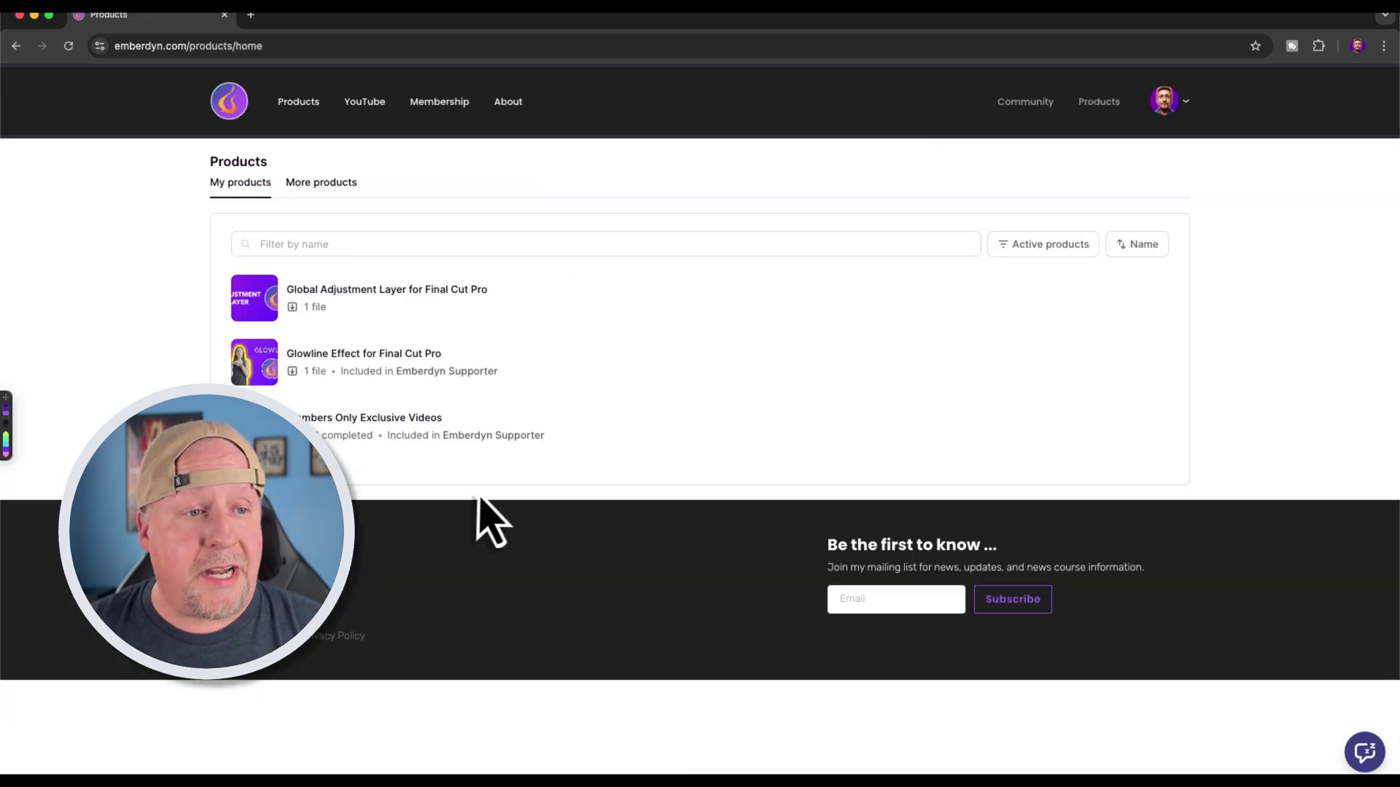
click(377, 292)
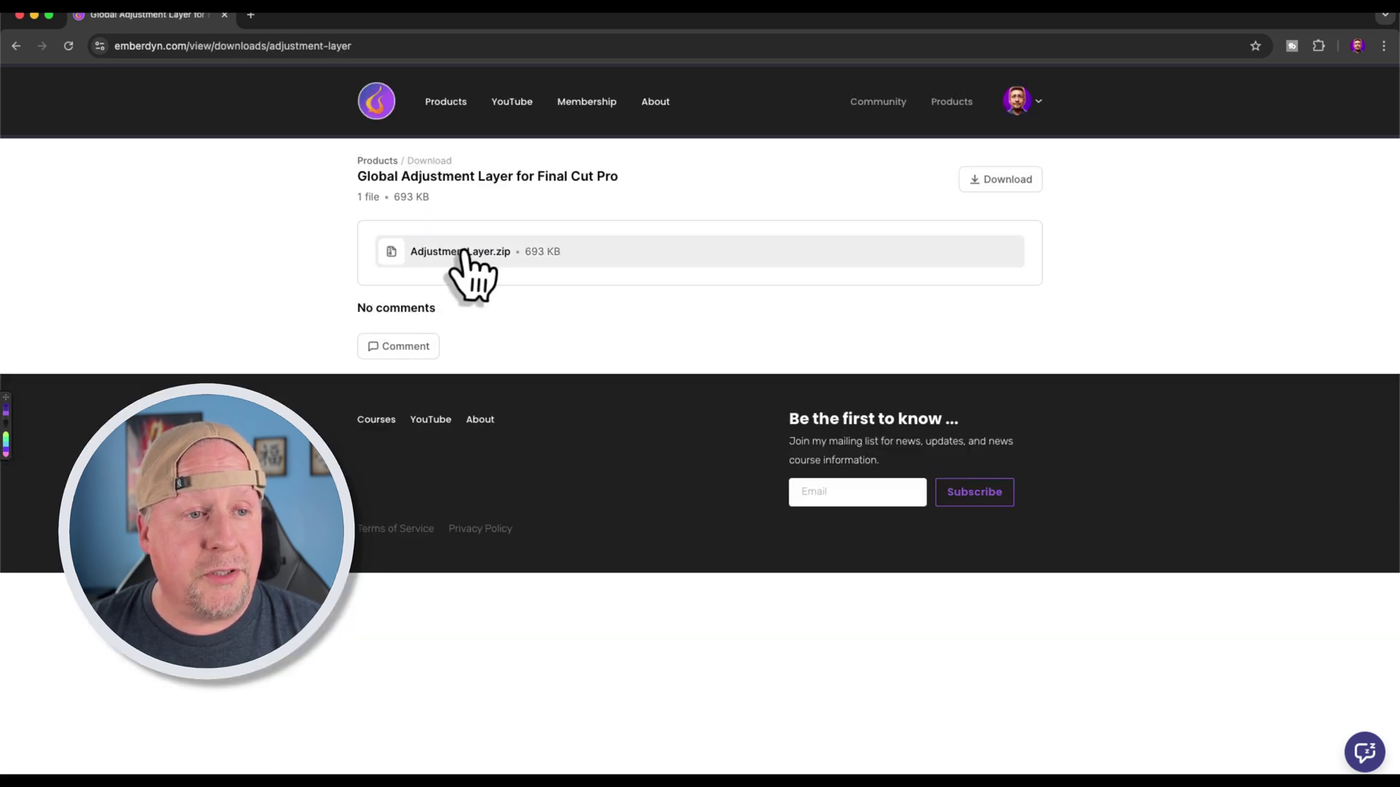
click(448, 253)
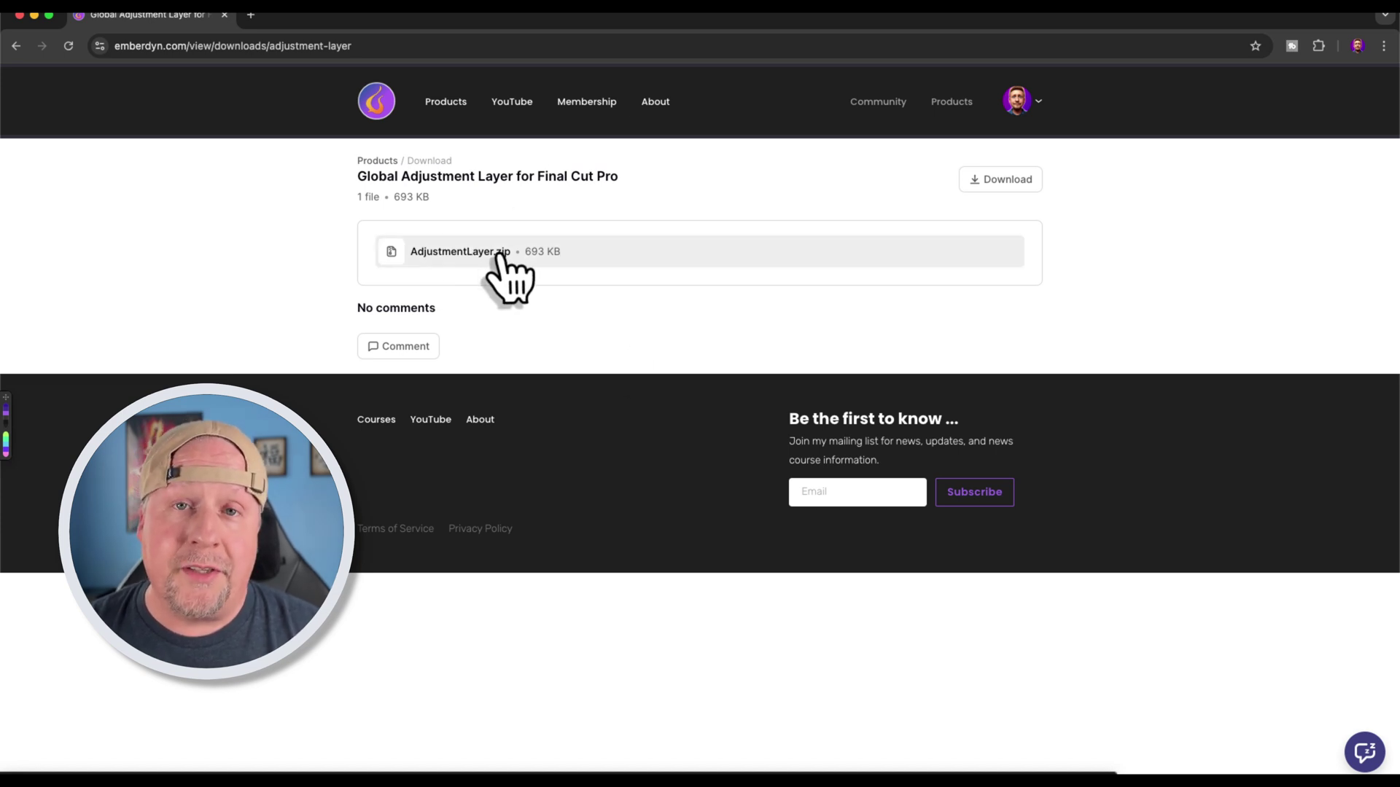
click(450, 252)
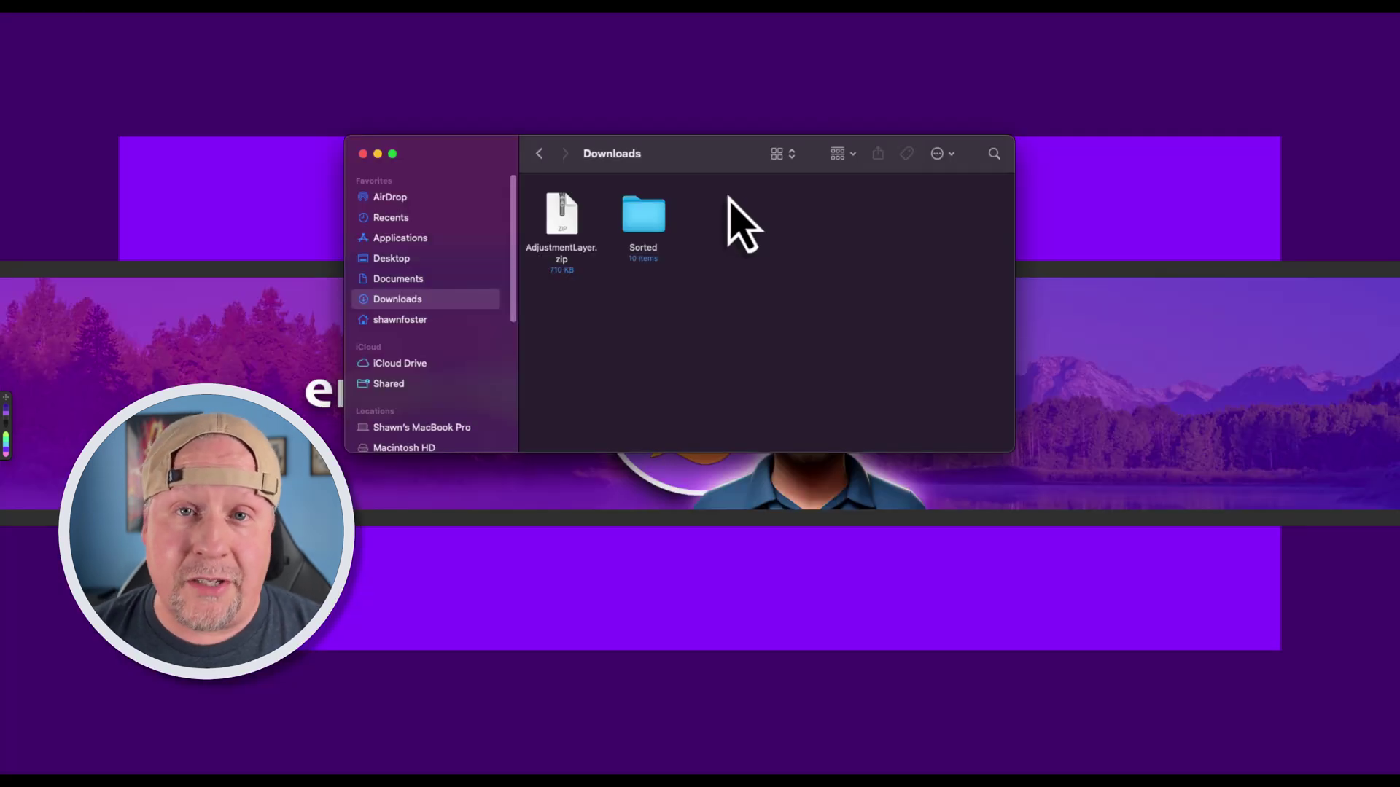
Unzip AdjustmentLayer.zip in Downloads and copy the extracted Emberdyn folder.
double_click(557, 227)
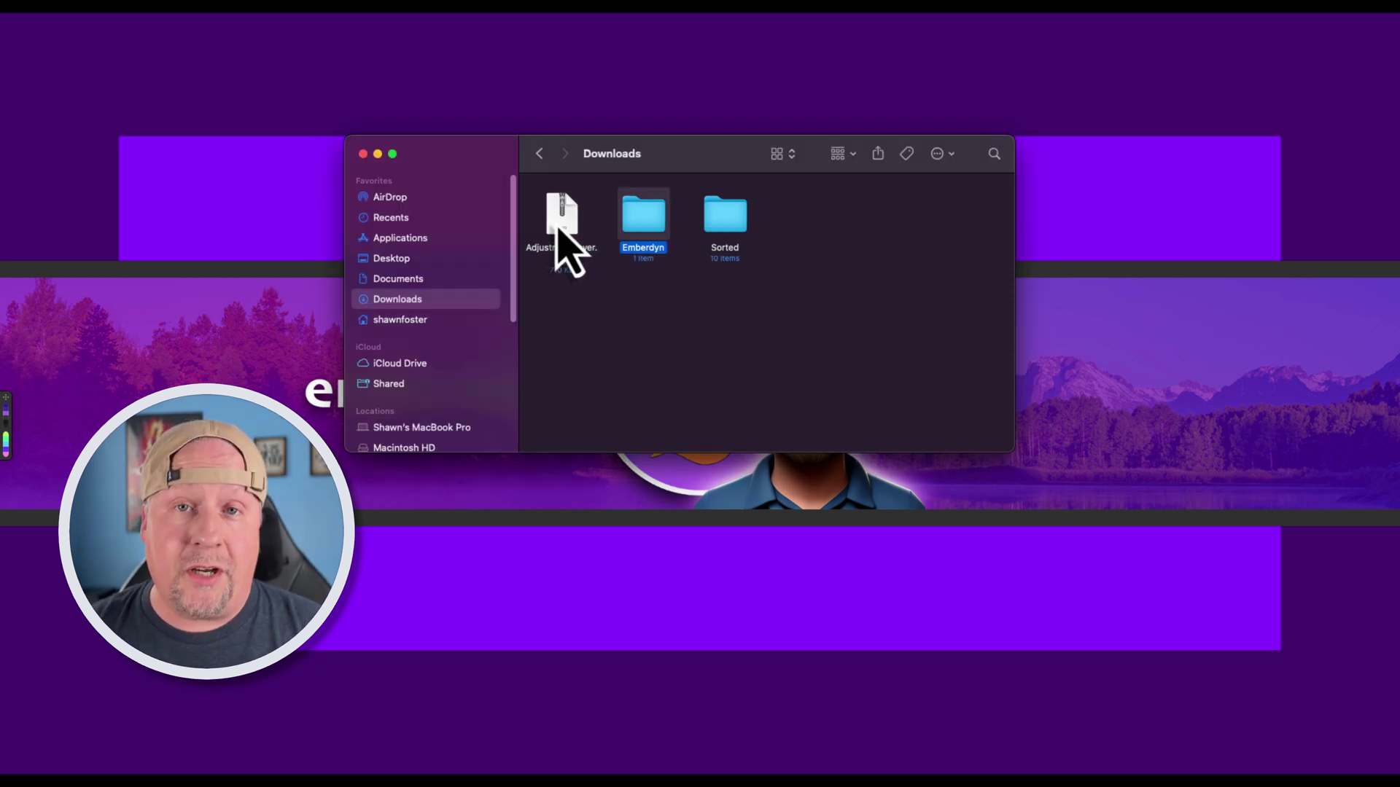
right_click(642, 225)
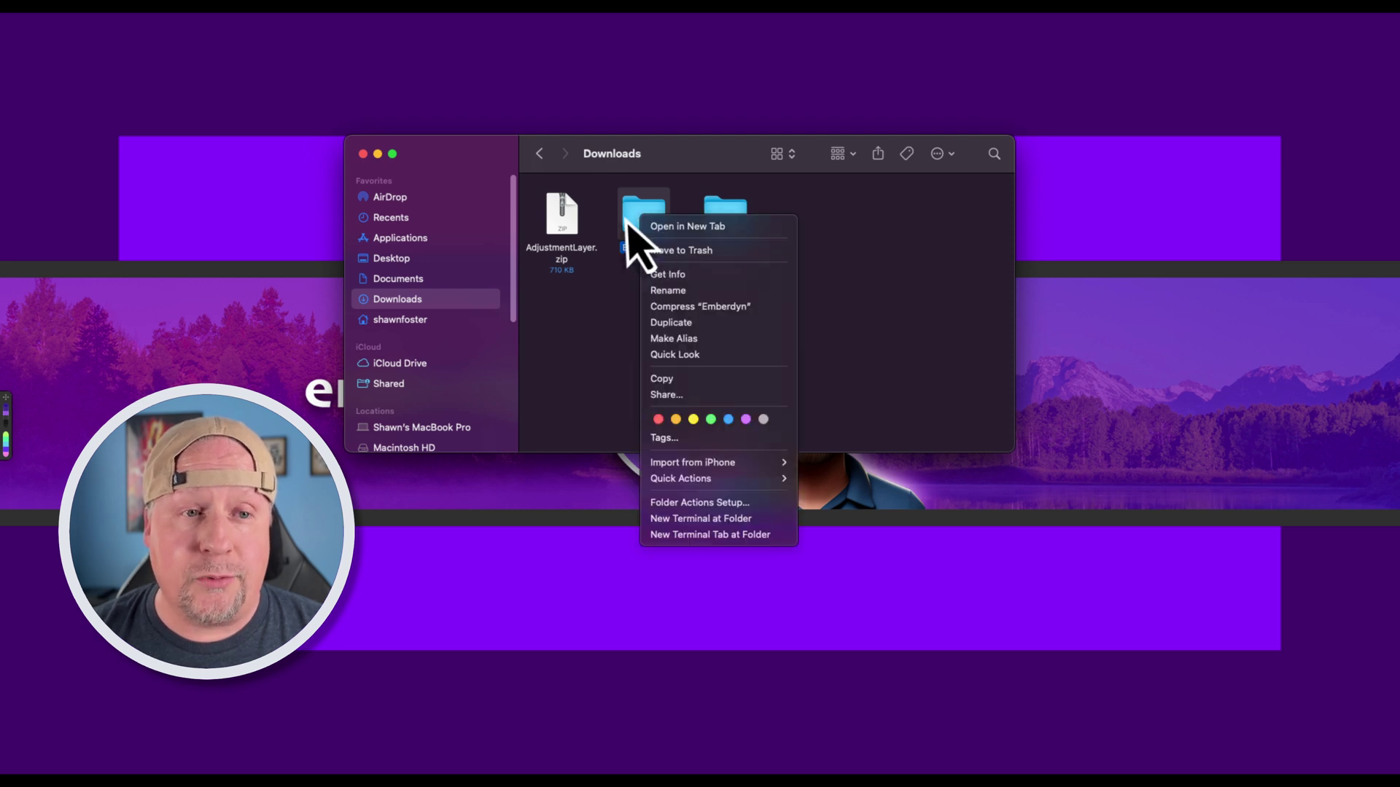
click(660, 379)
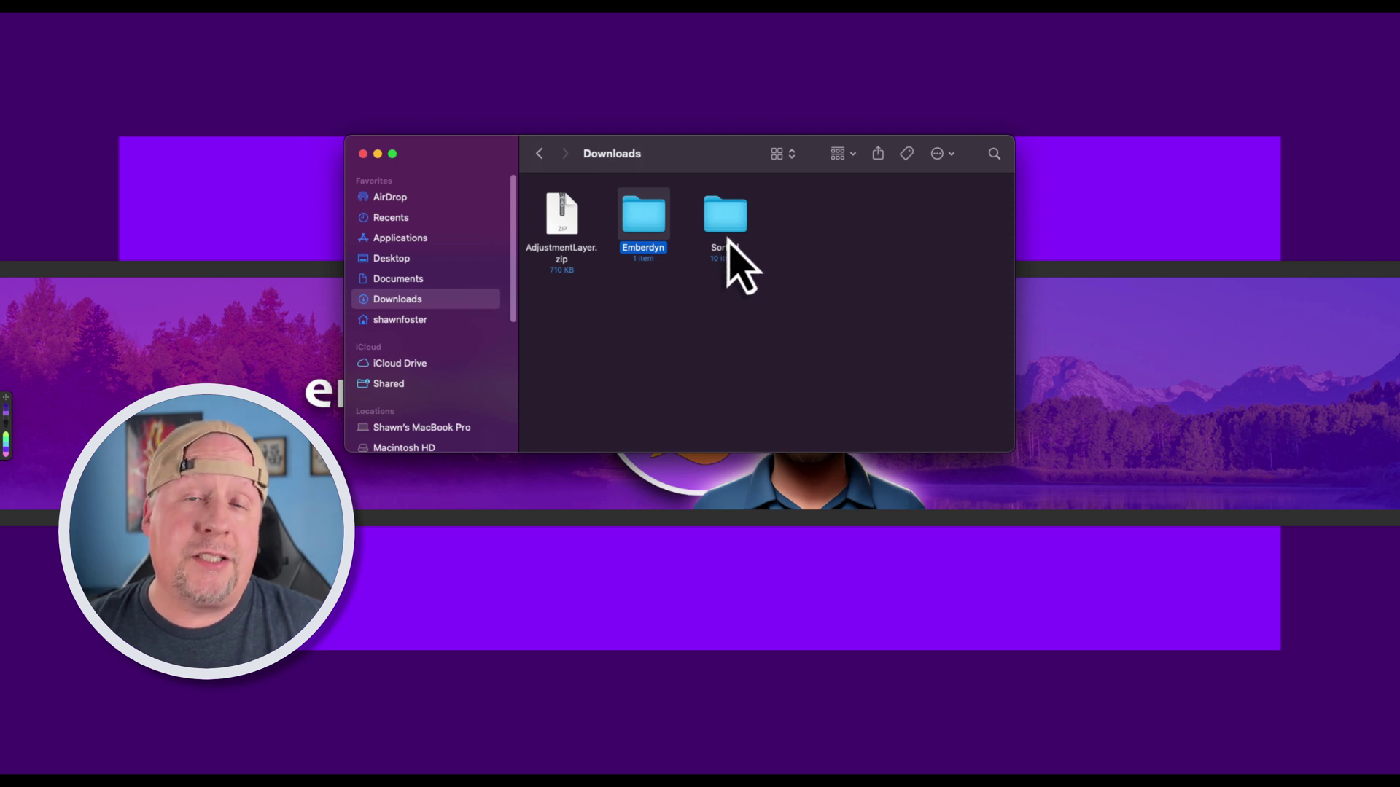
key(super+shift+h)
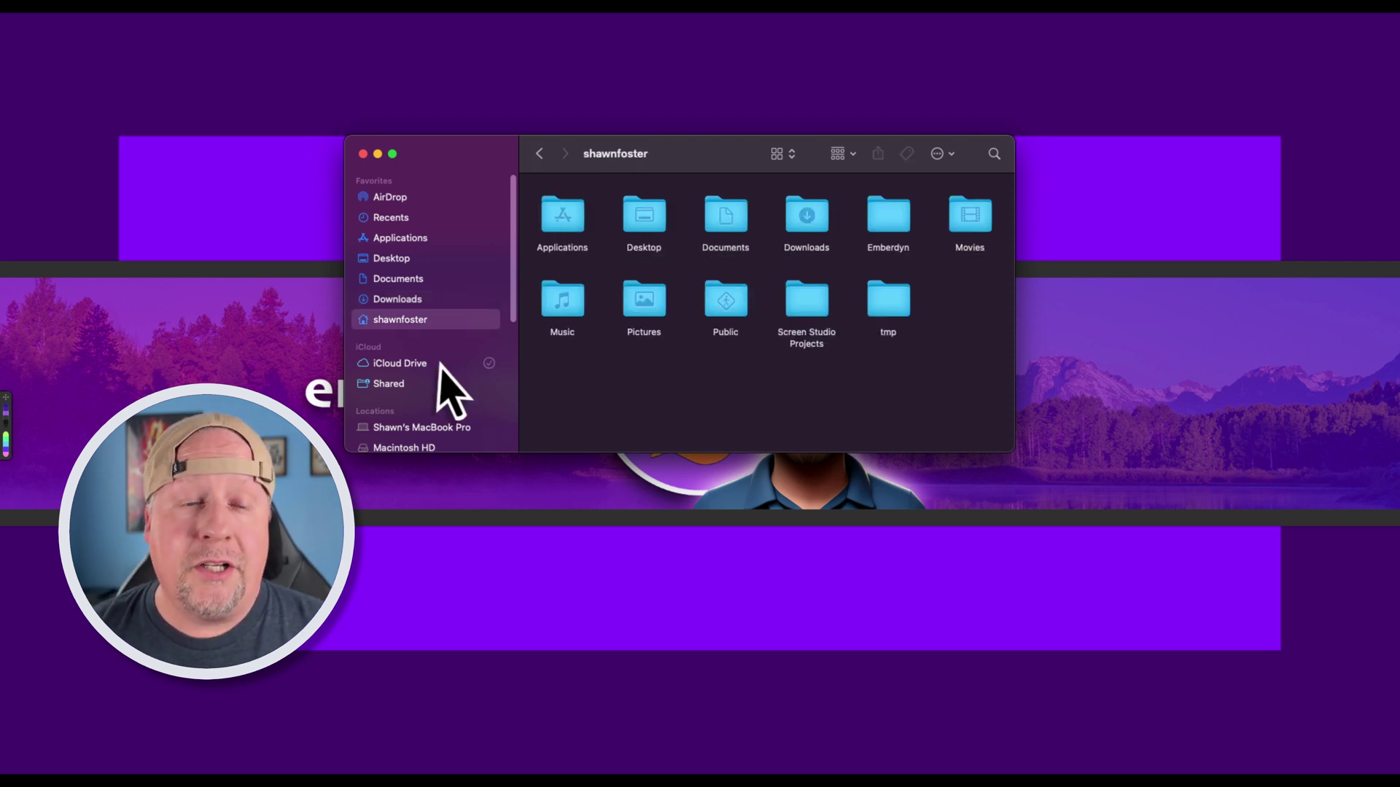
Navigate from the home folder into Movies, then into Motion Templates.
double_click(966, 217)
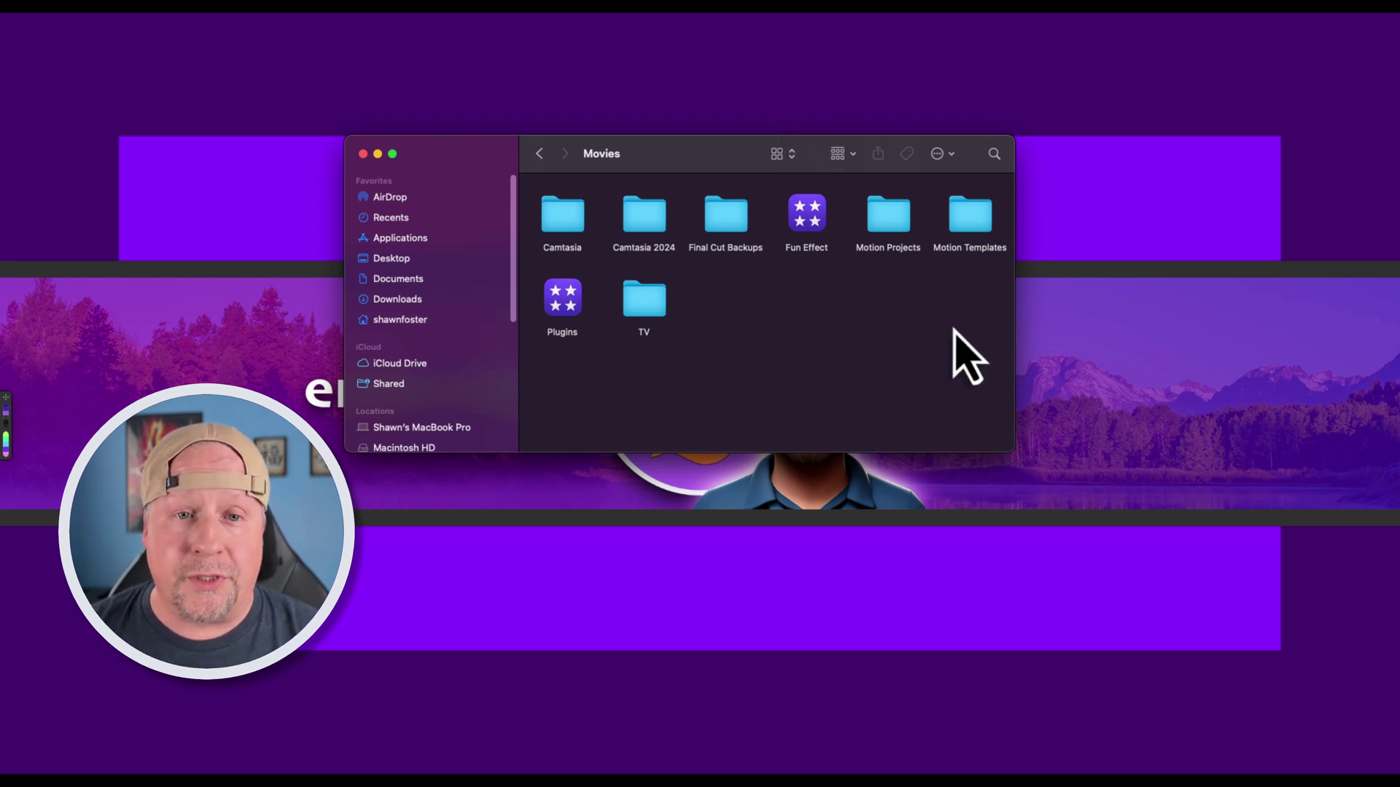
click(978, 223)
double_click(978, 222)
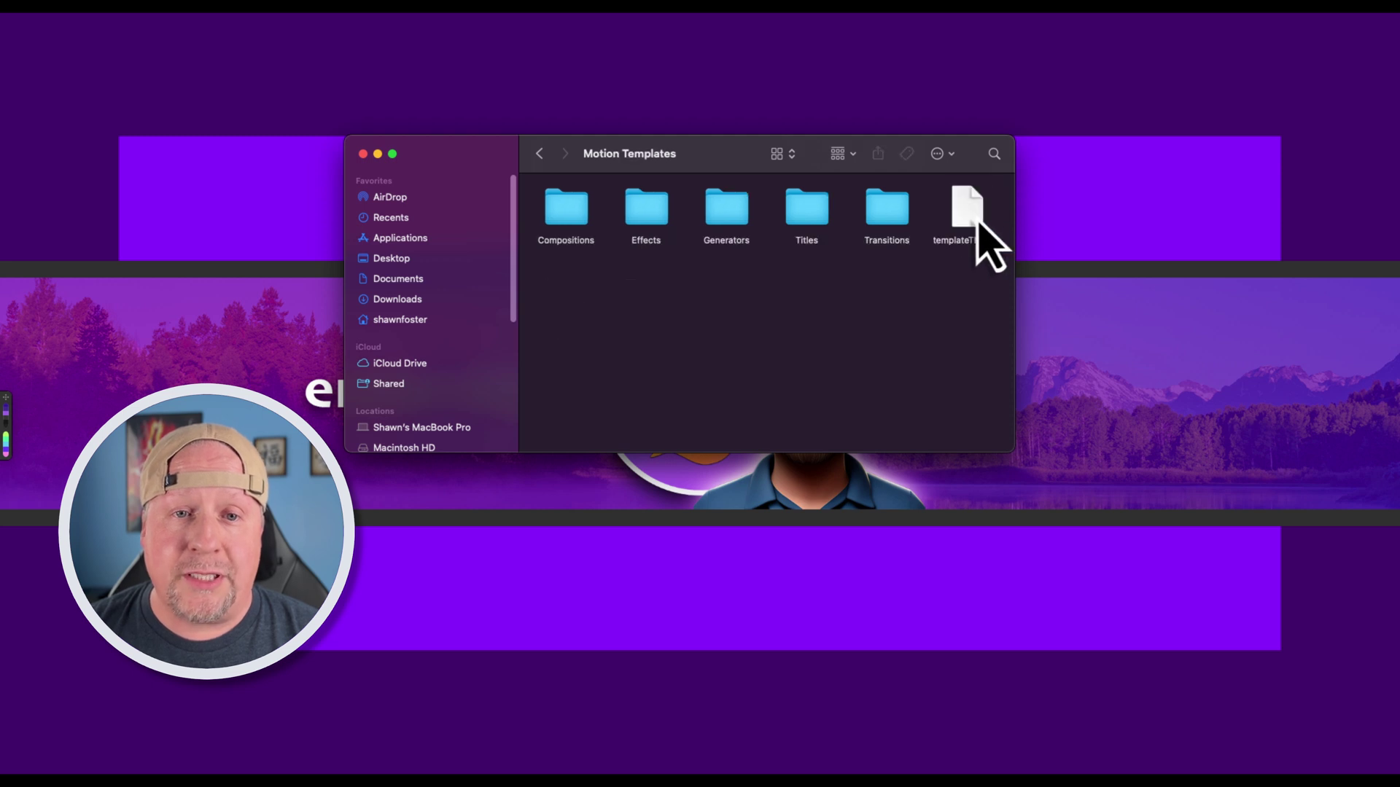
click(540, 153)
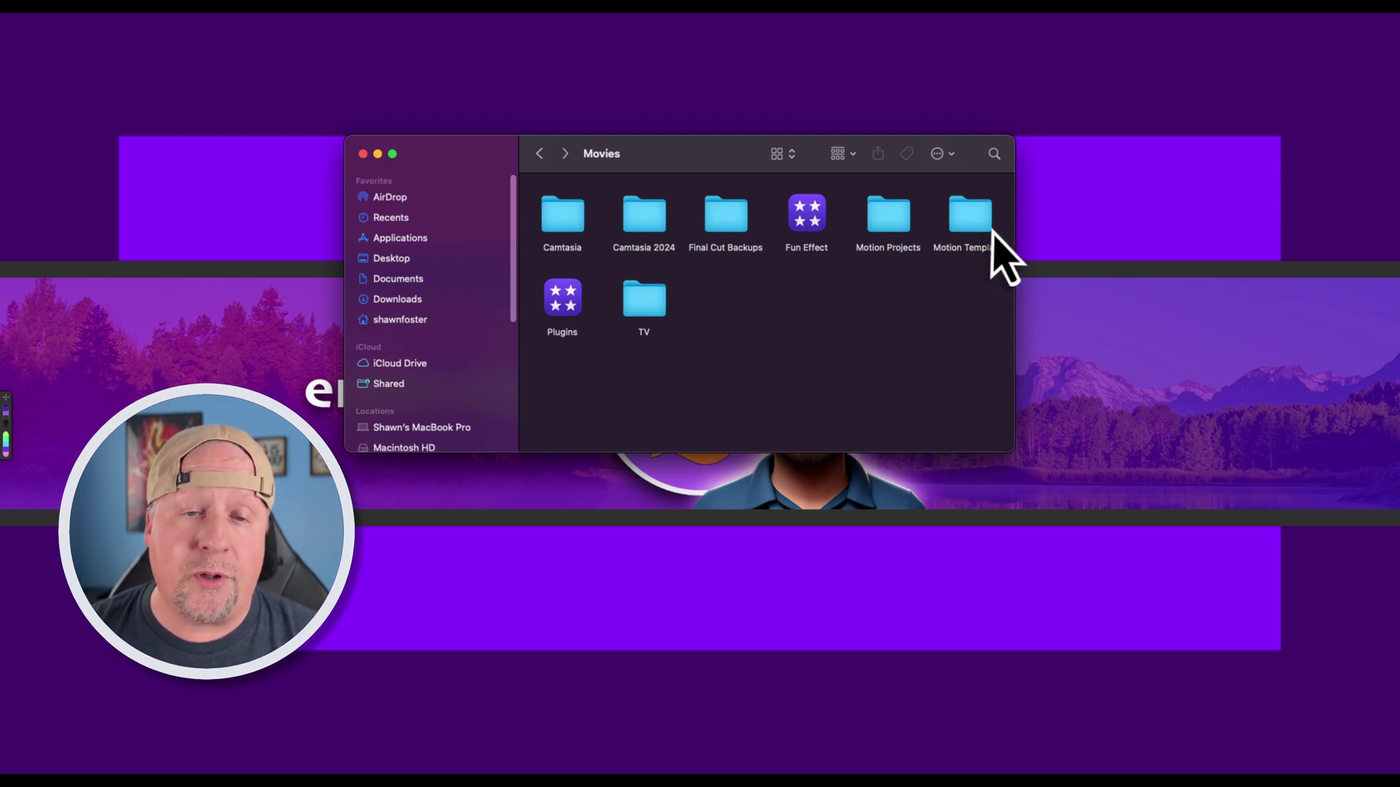
double_click(968, 218)
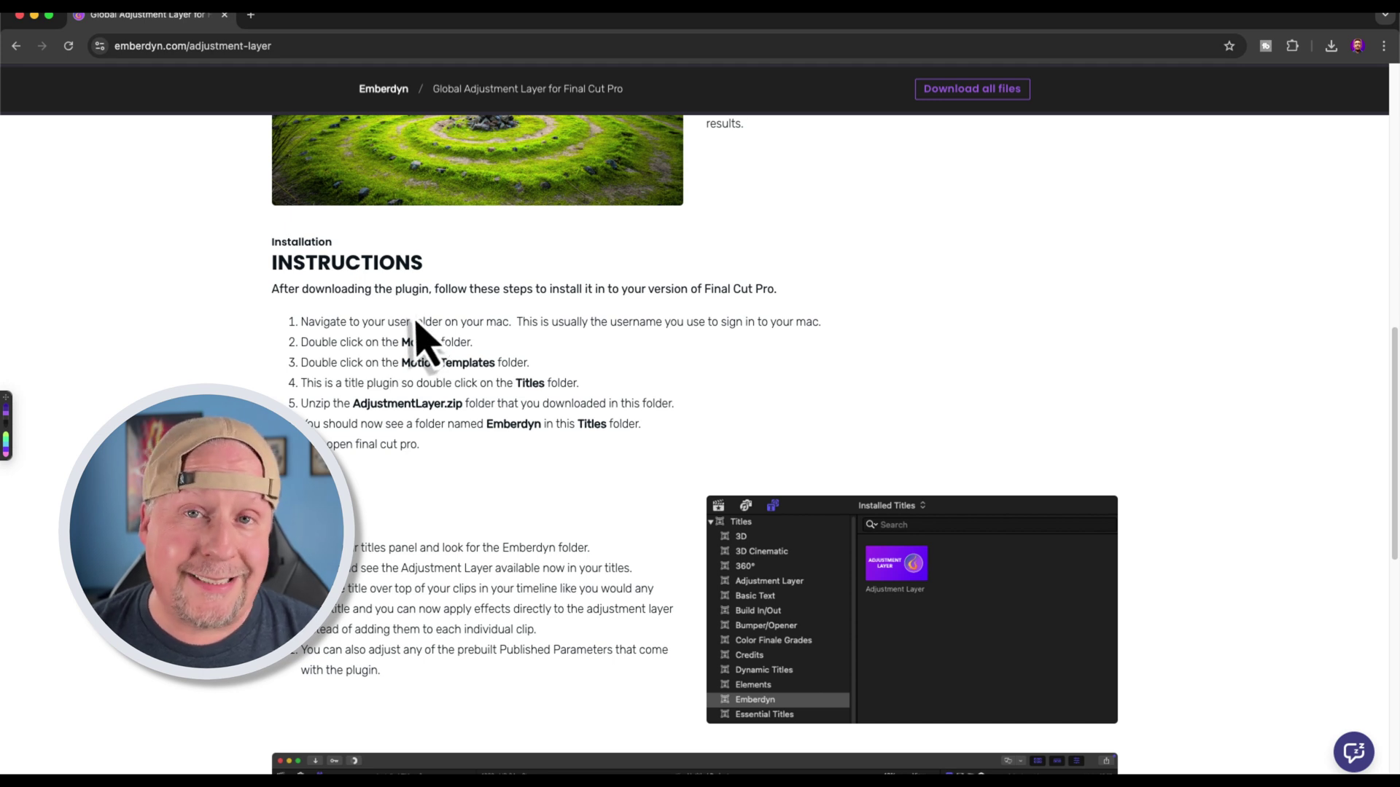
scroll(420, 339, down, 4)
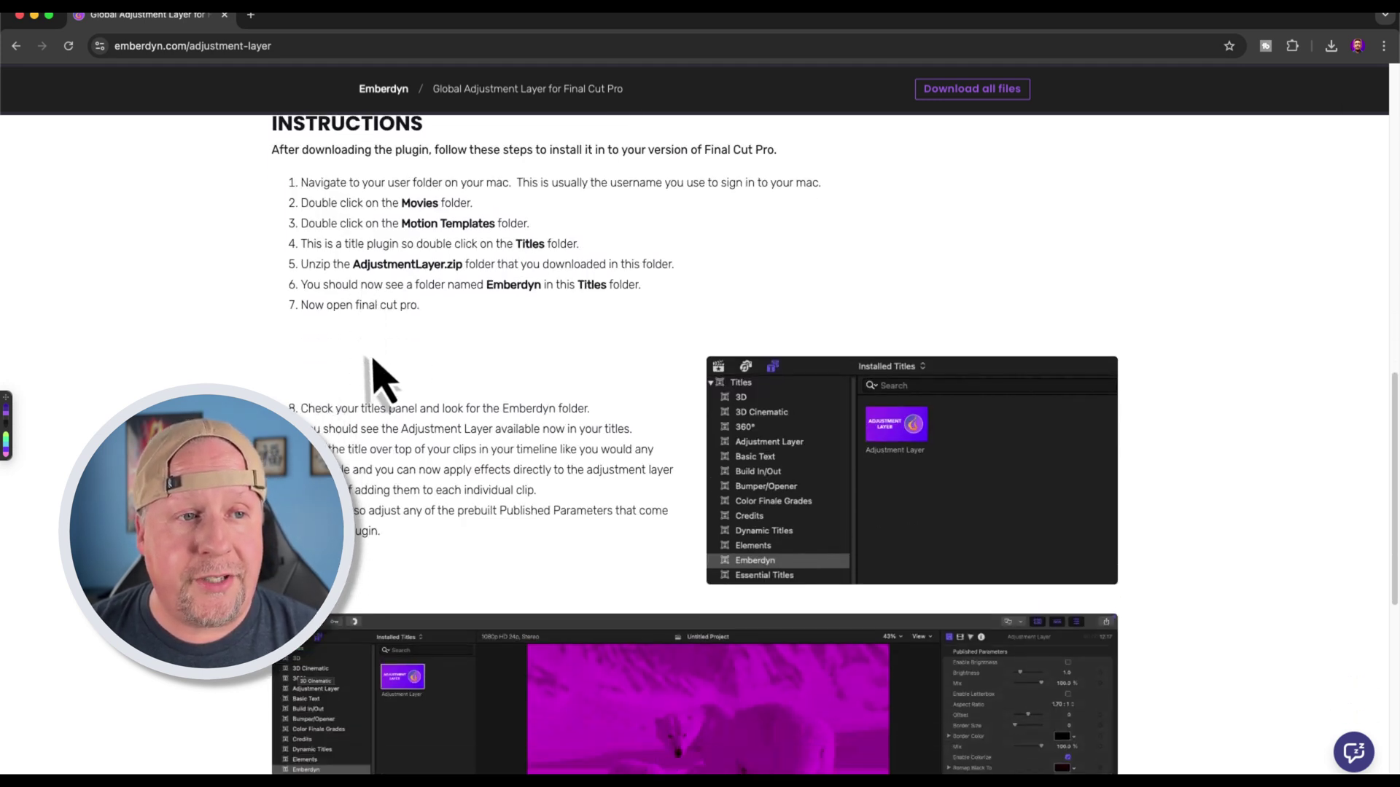
scroll(379, 387, up, 1)
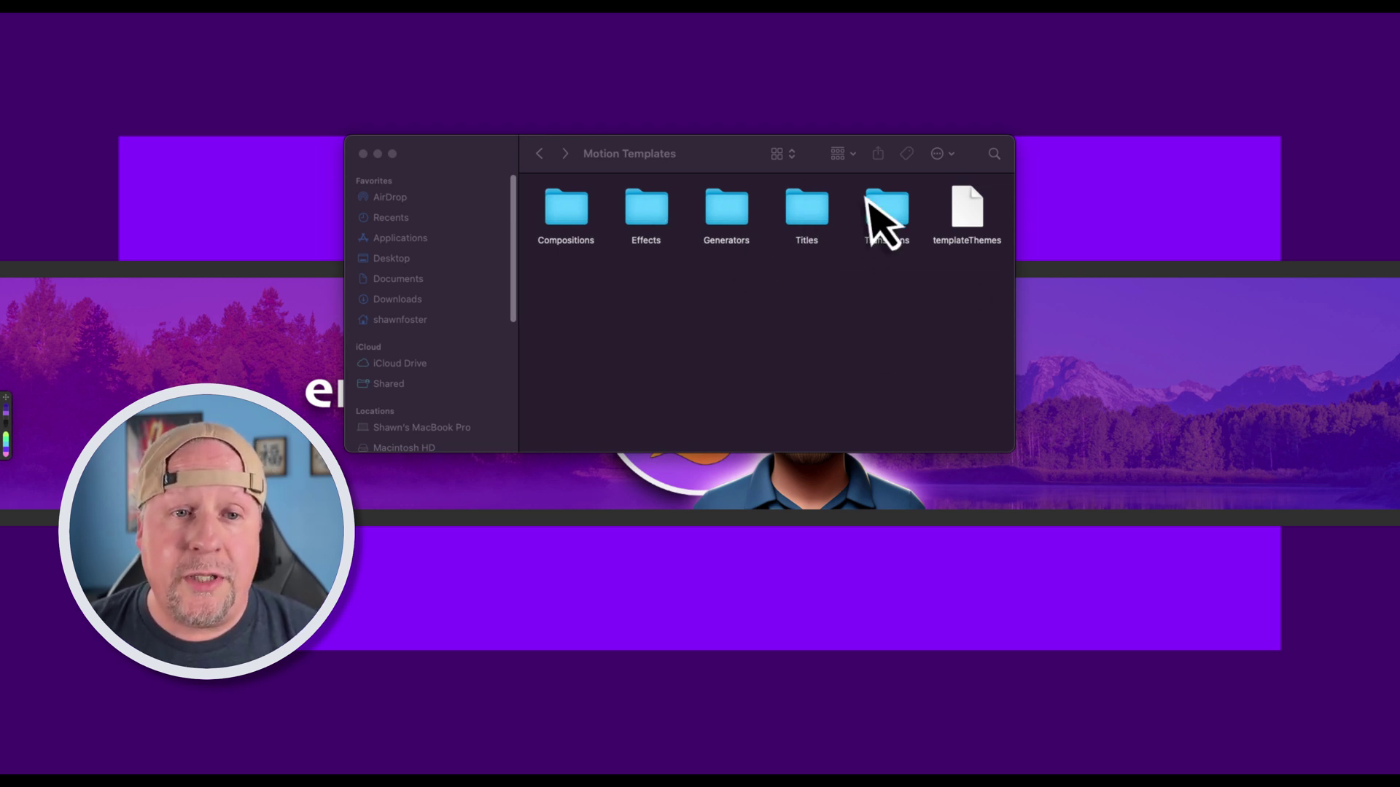
In Titles, move the existing Emberdyn folder to the Trash.
double_click(802, 218)
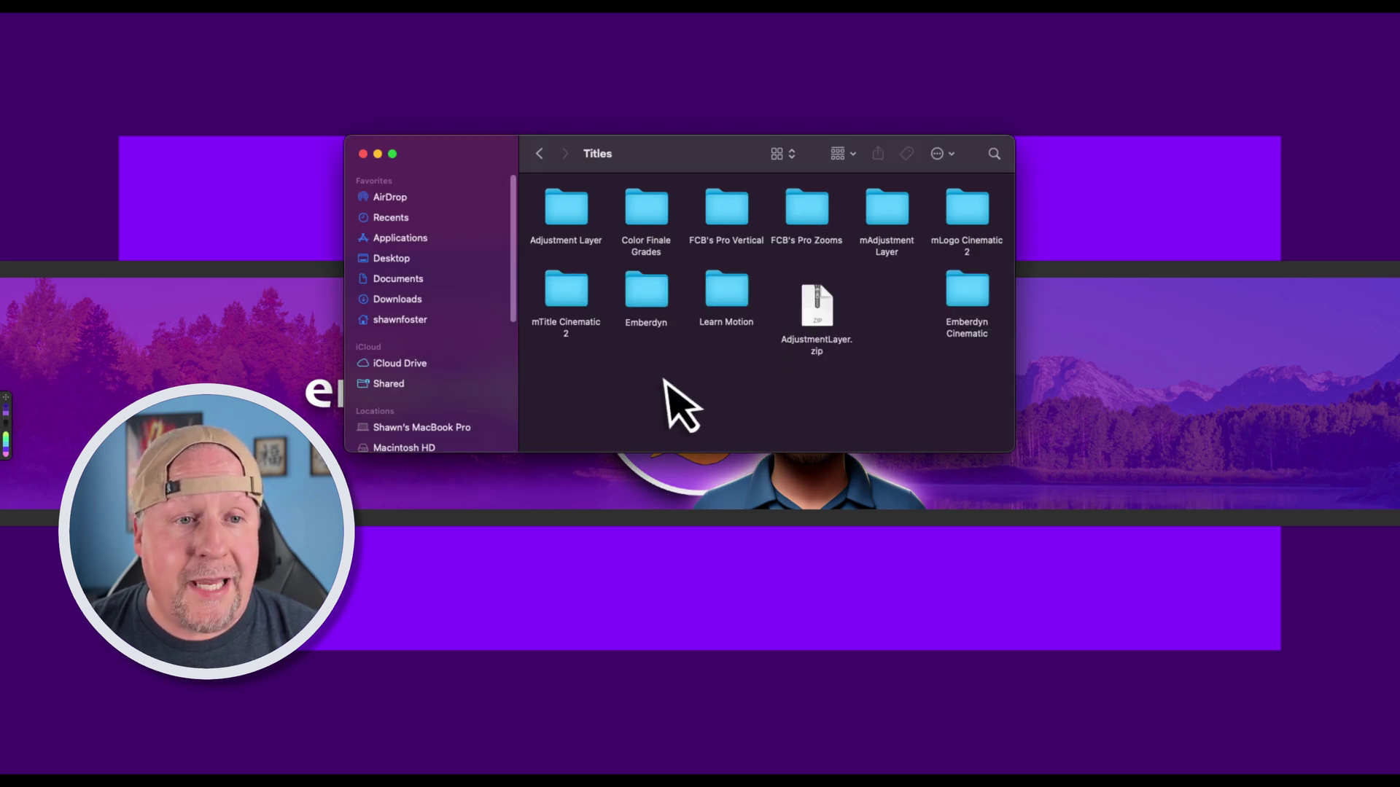
double_click(635, 298)
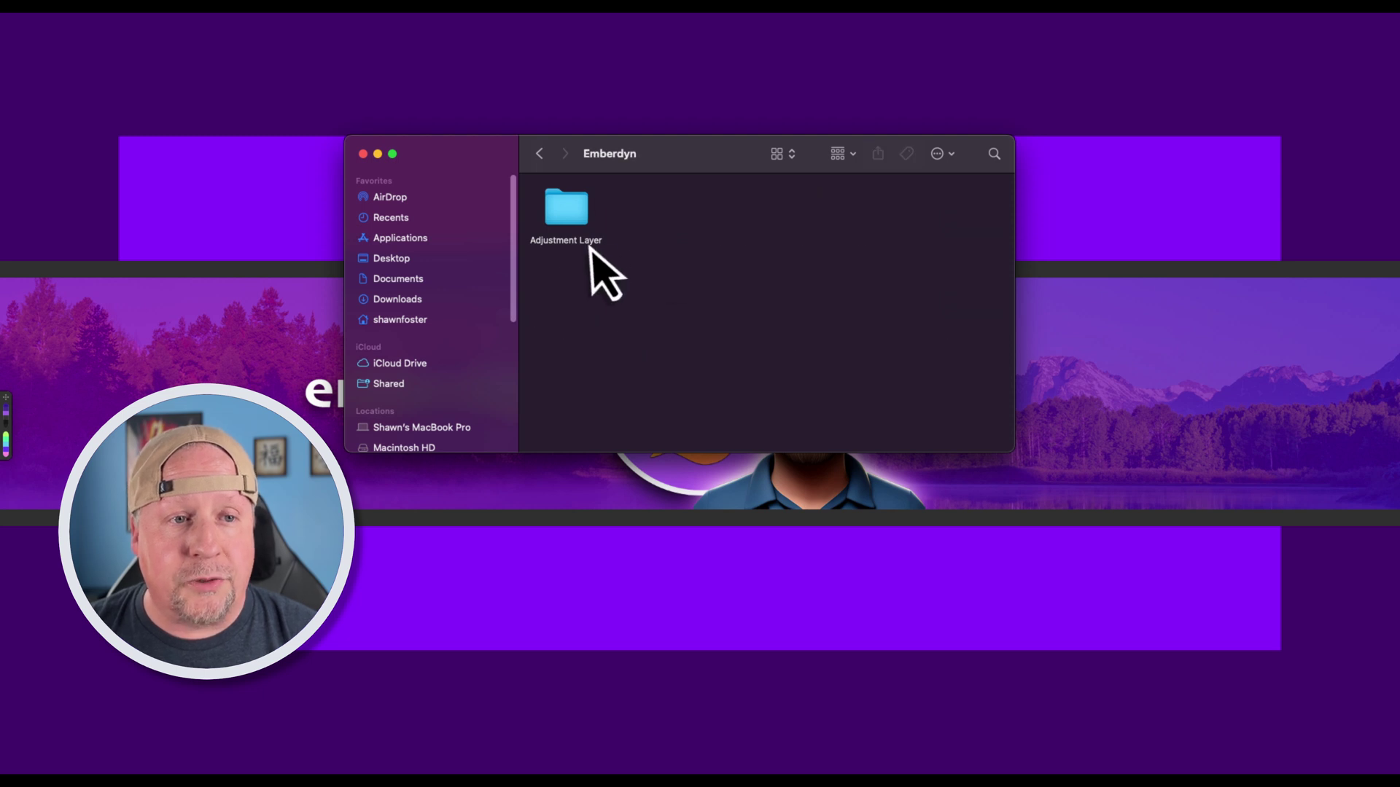
click(540, 154)
right_click(645, 288)
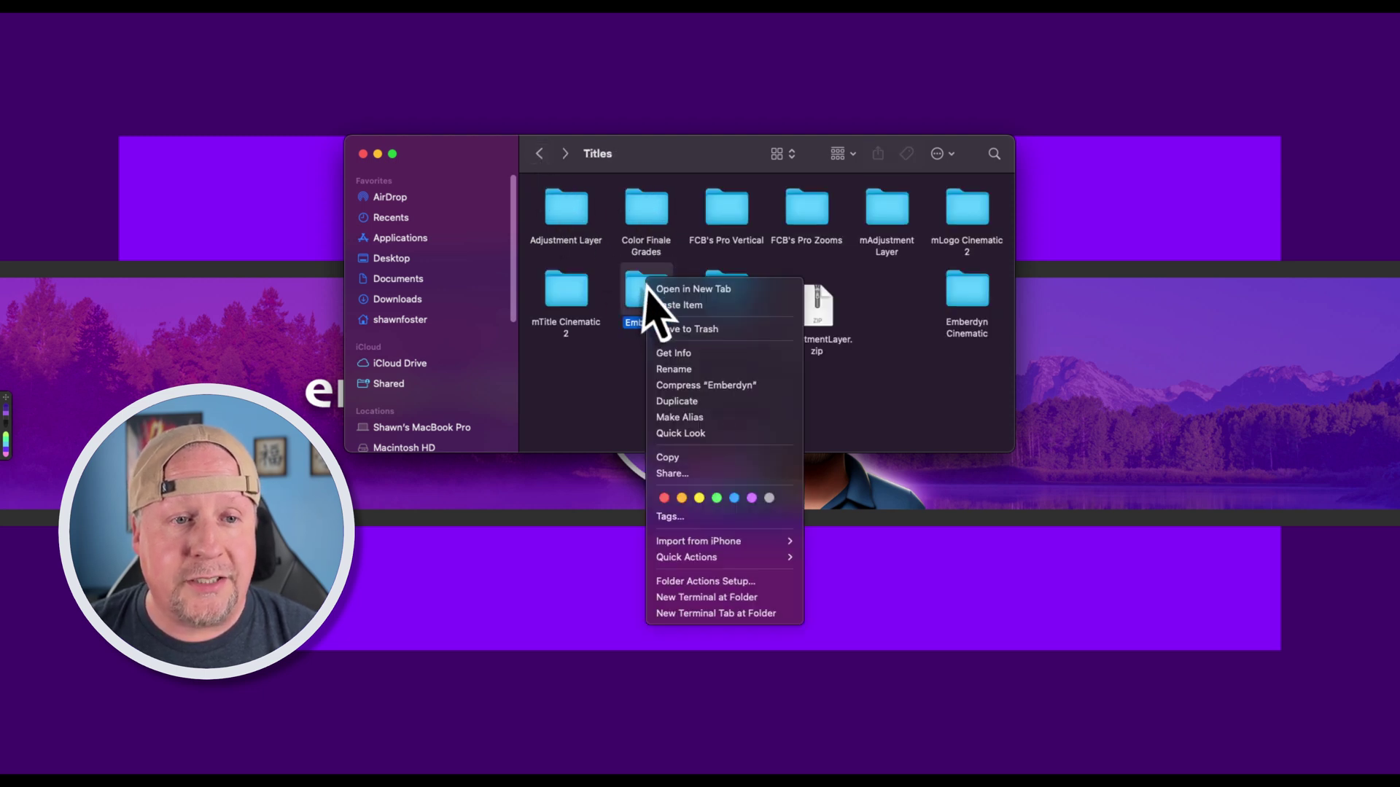
click(685, 329)
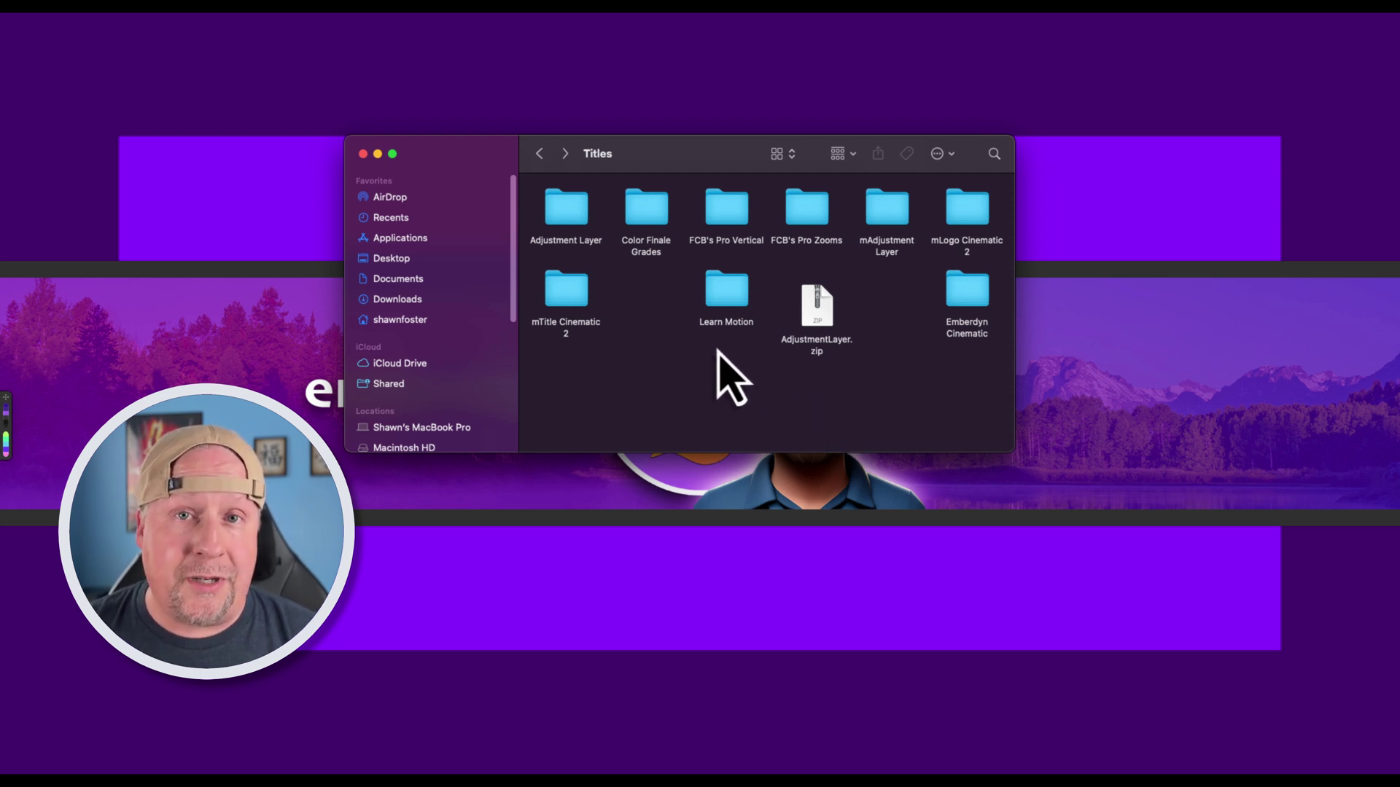
Paste the copied Emberdyn folder into Titles and check its contents.
right_click(645, 299)
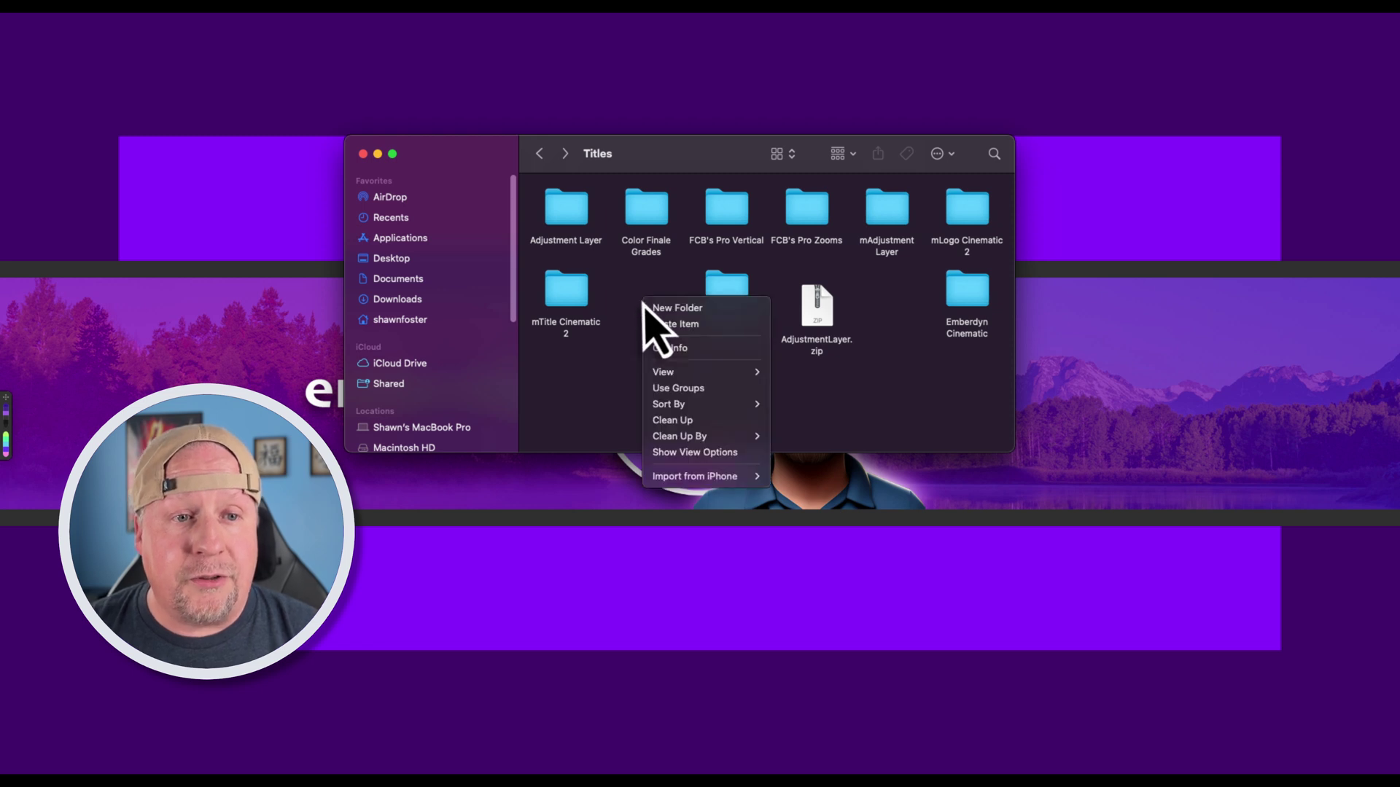
click(674, 323)
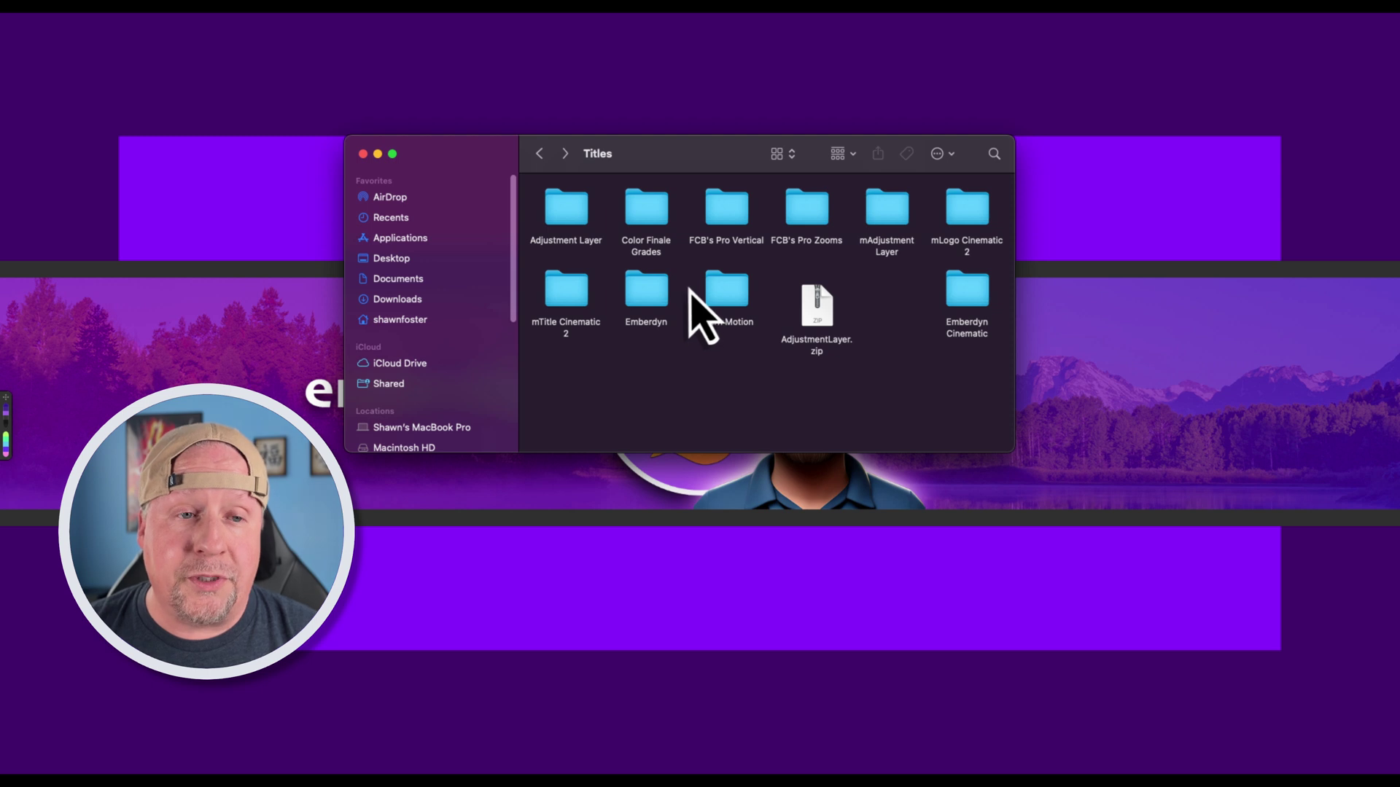
double_click(647, 309)
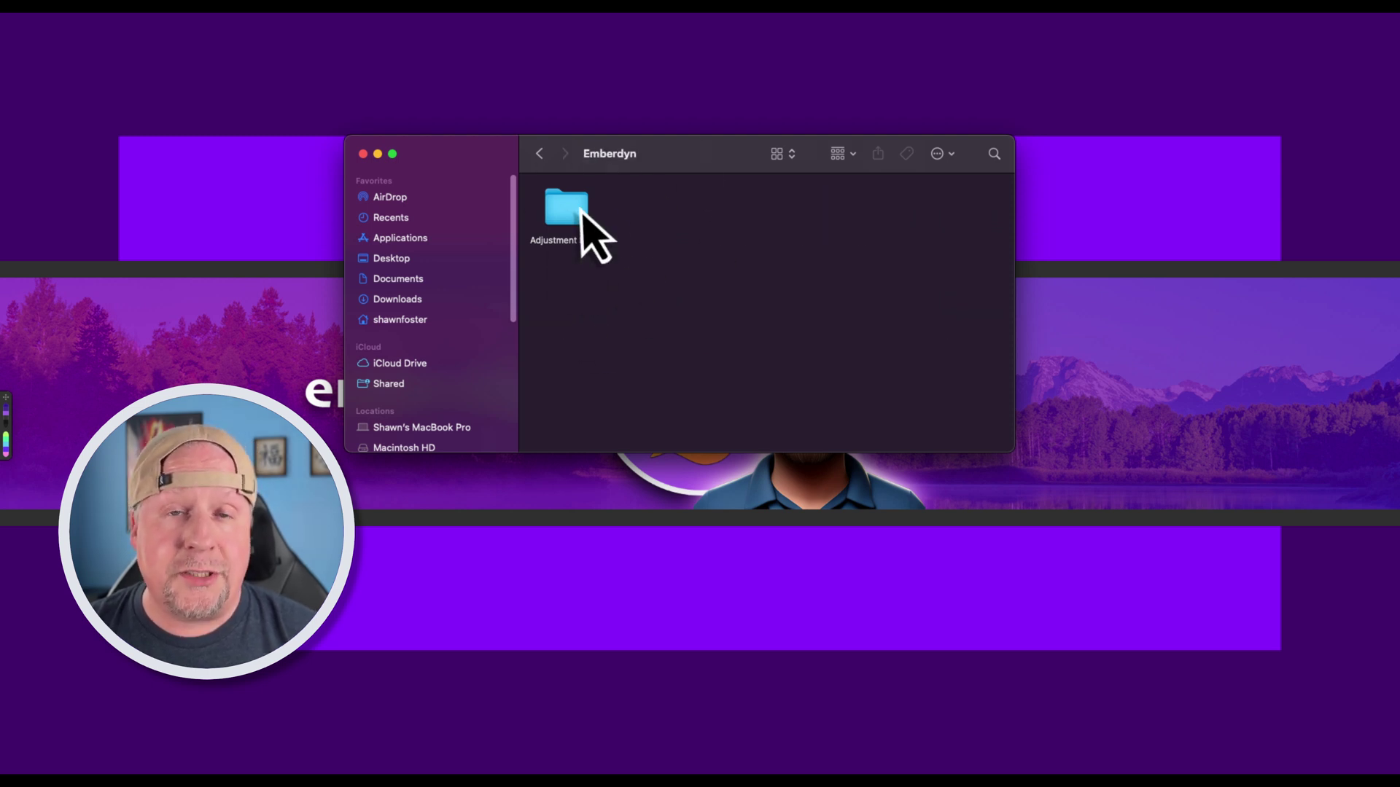
click(540, 153)
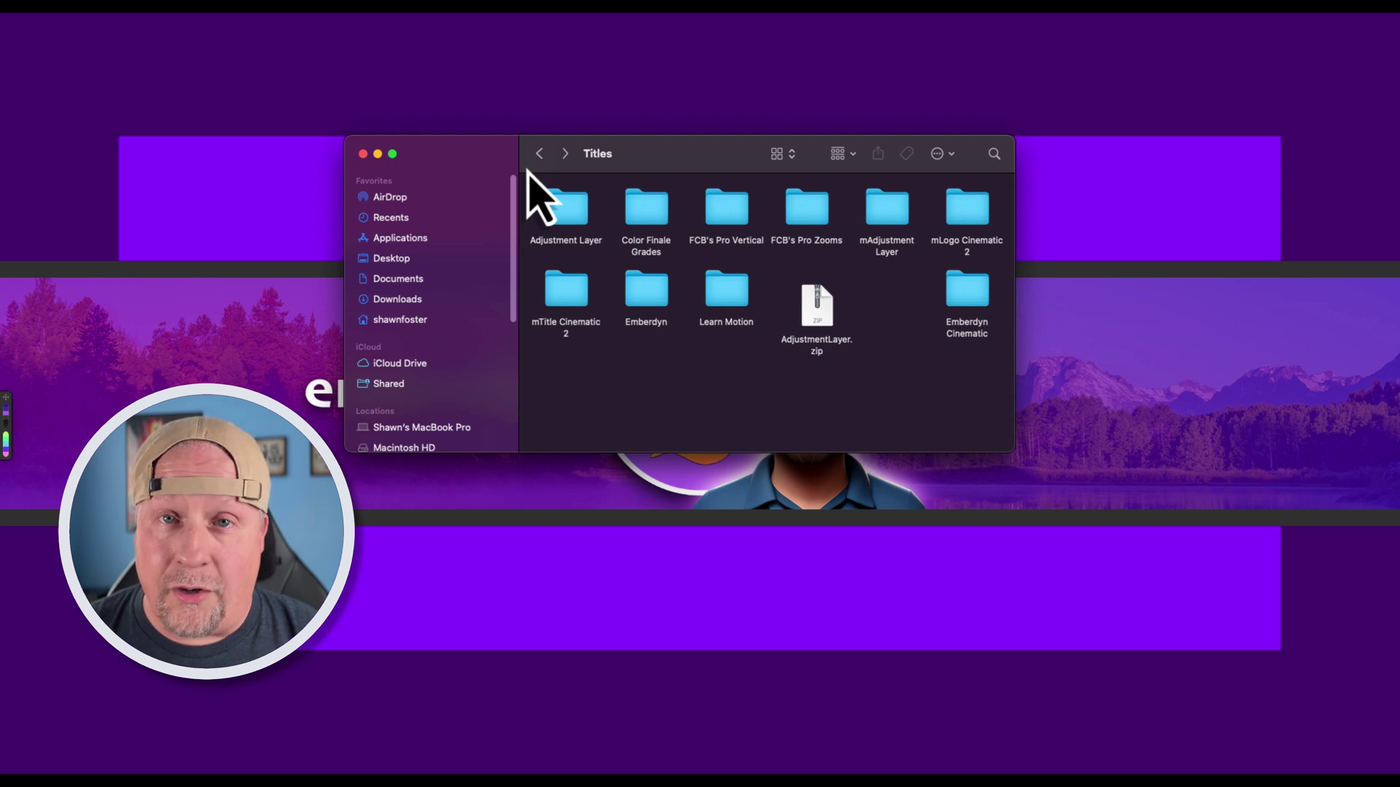
click(540, 153)
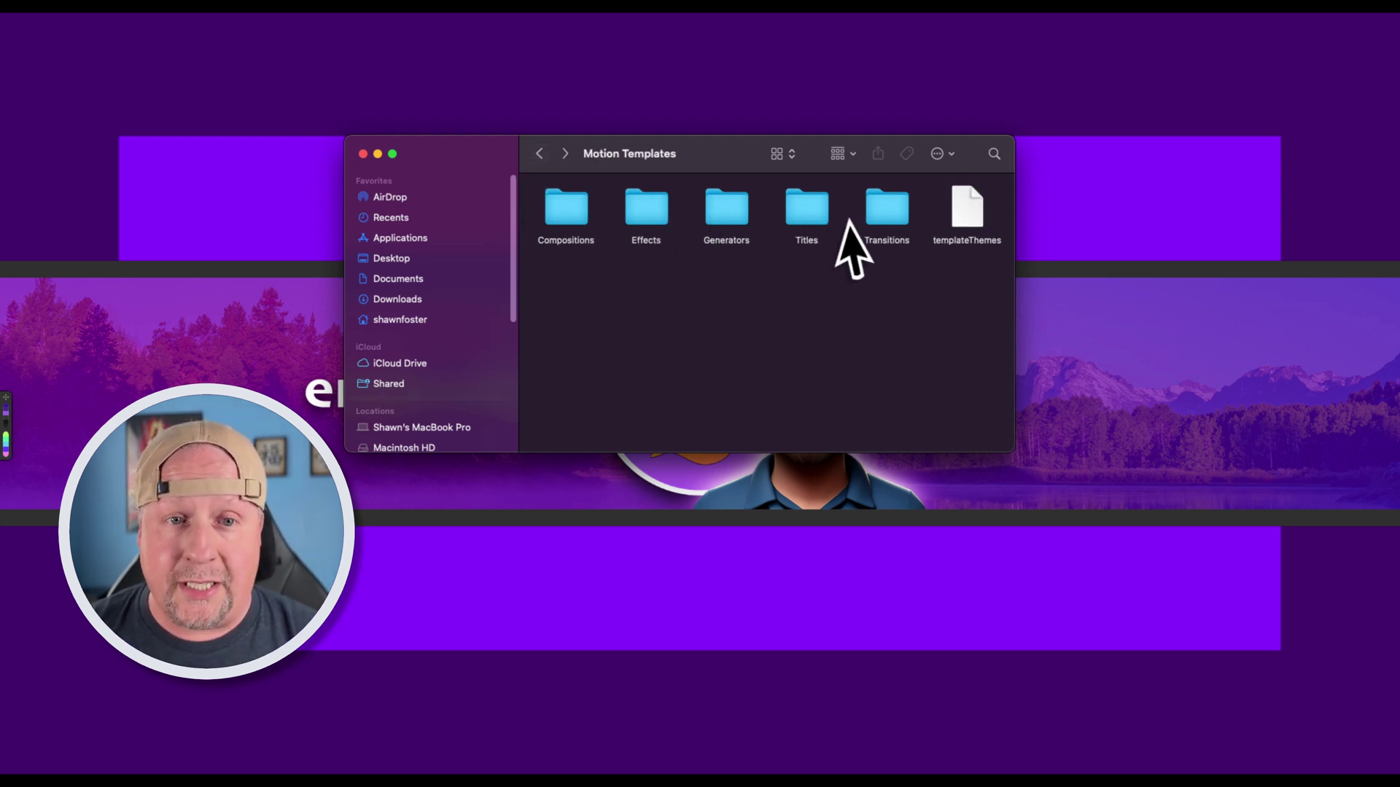
click(817, 217)
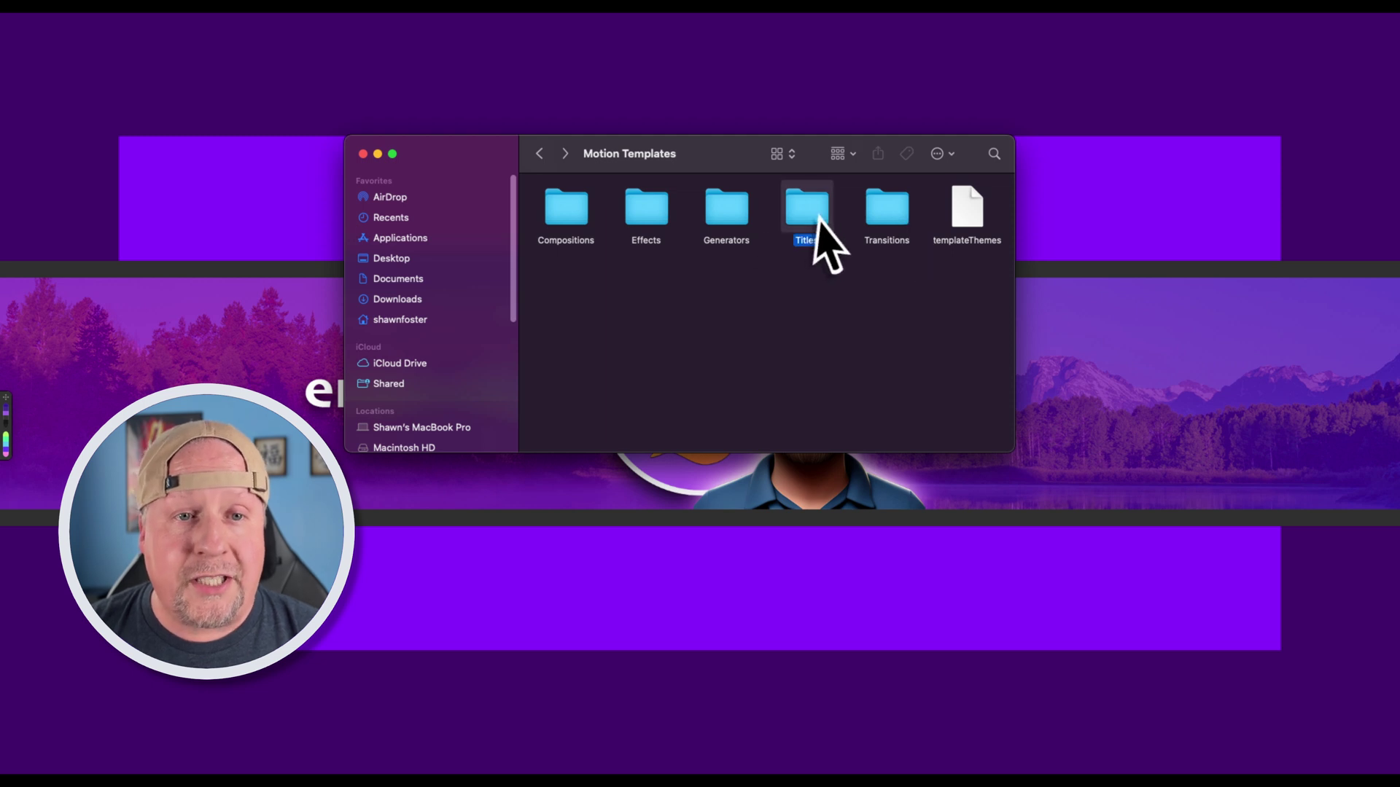
double_click(819, 218)
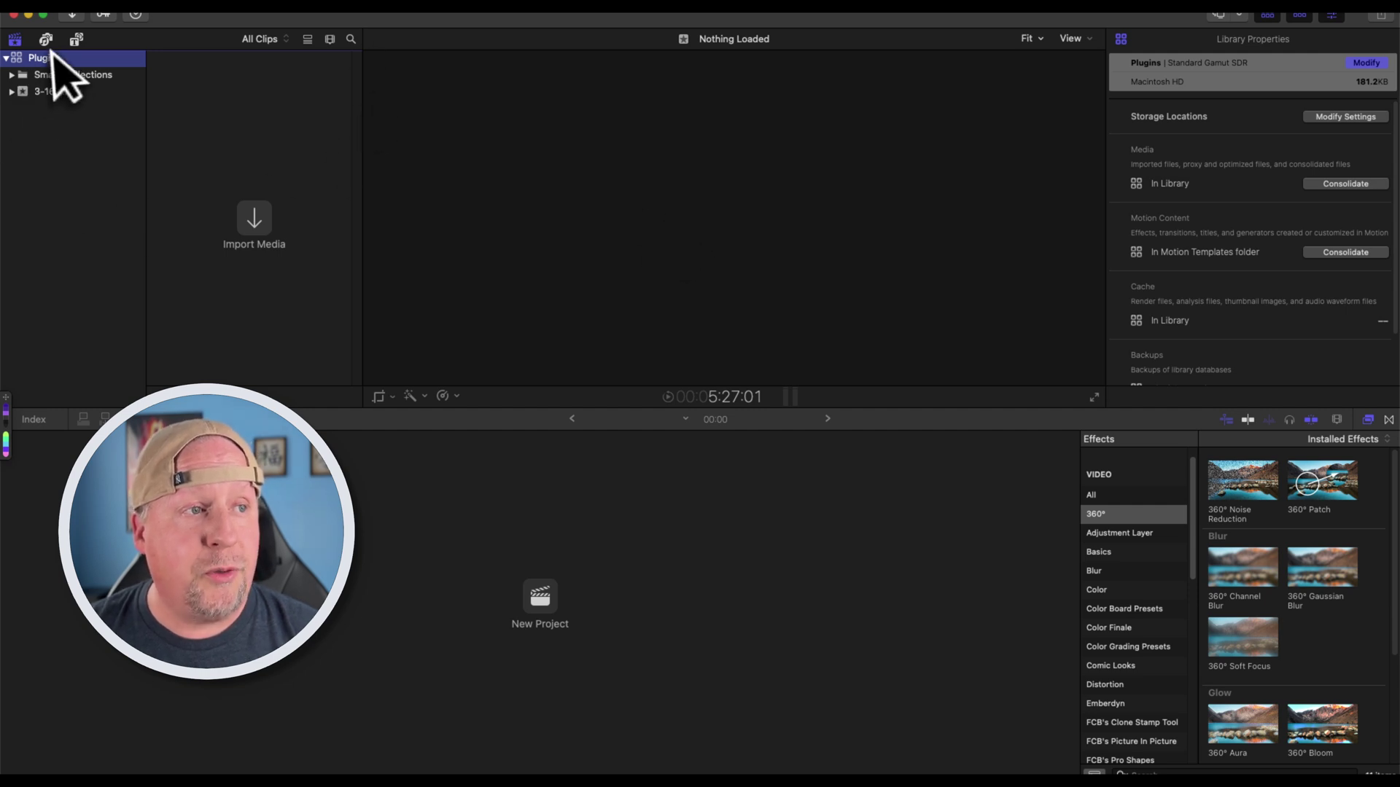
Show Titles and Generators, expand Titles, and select the Emberdyn category listing Adjustment Layer.
click(76, 39)
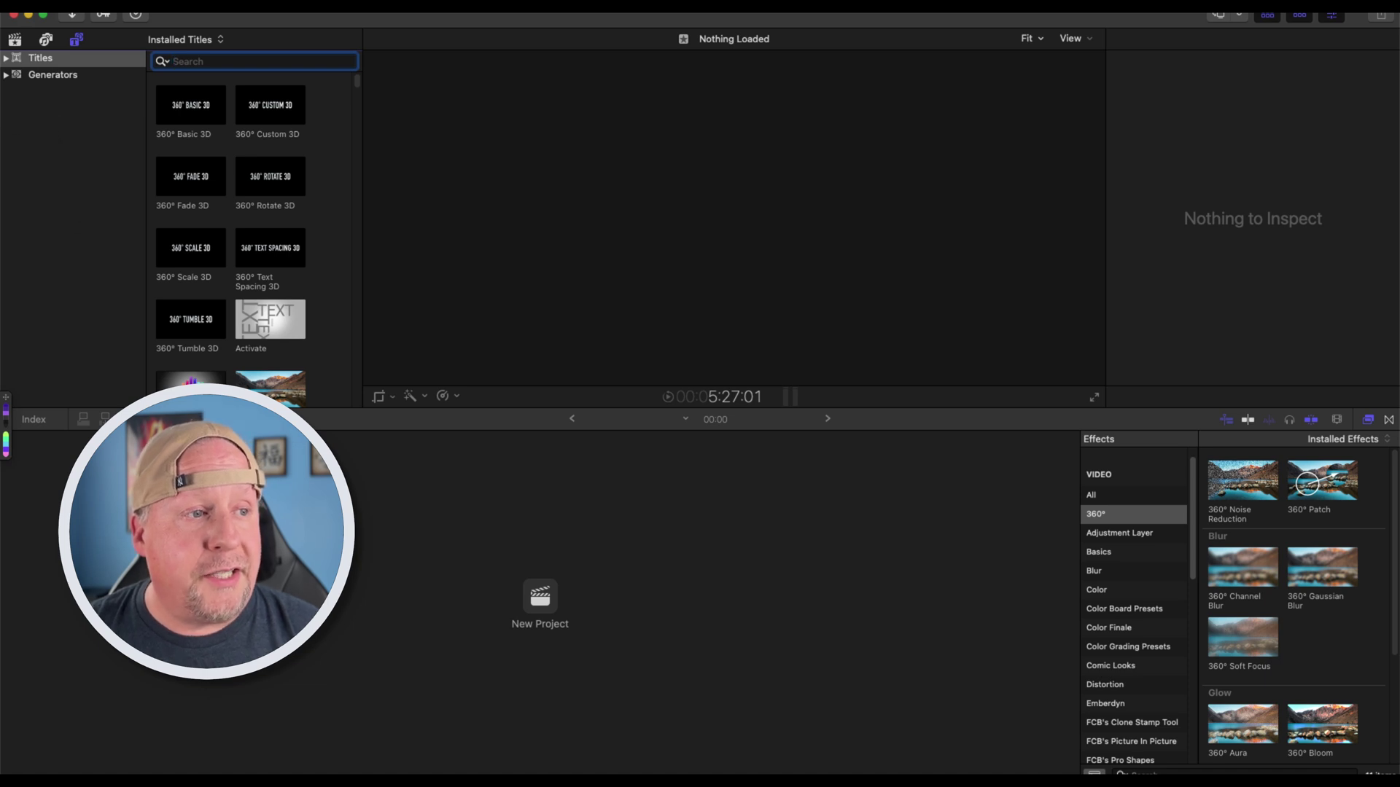
click(6, 58)
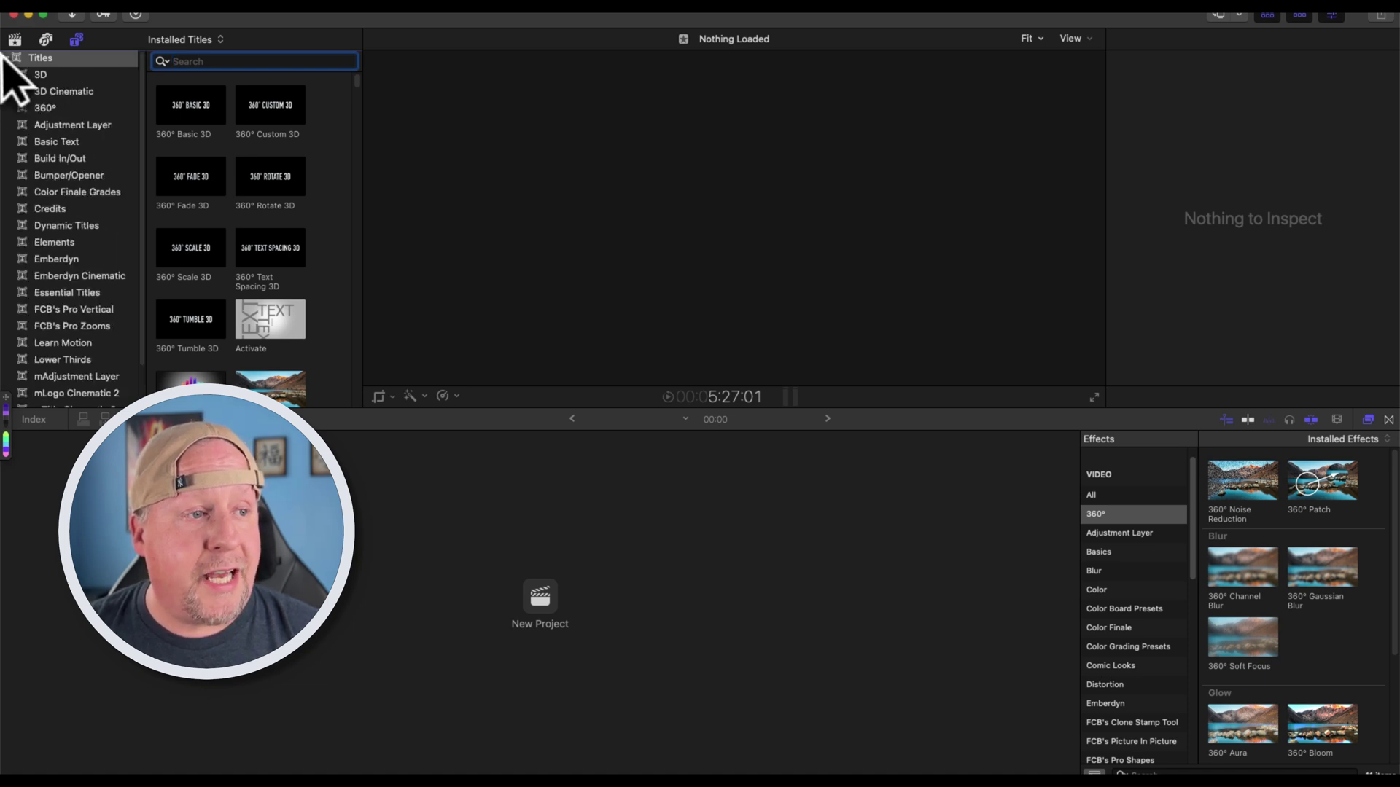
click(47, 259)
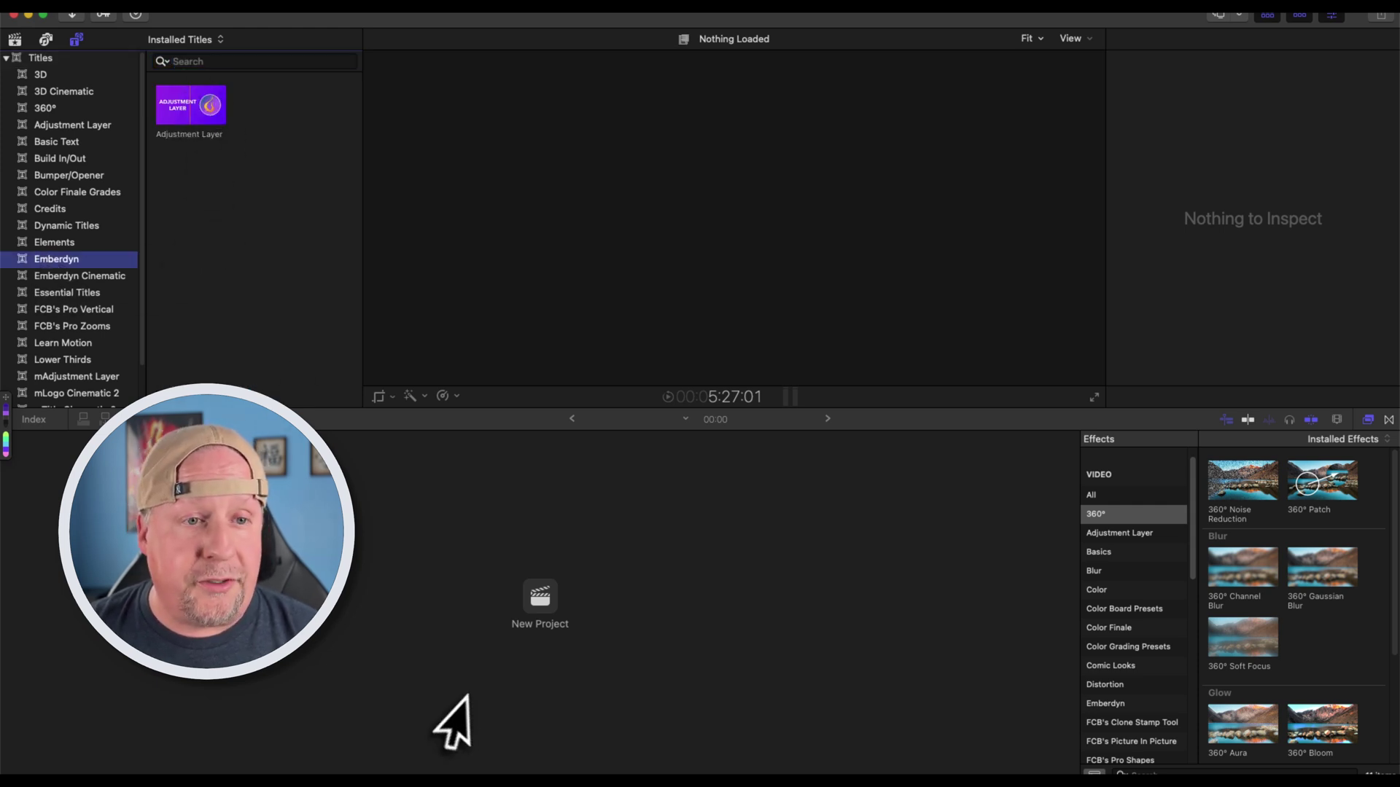
Create a new project named Test.
click(541, 599)
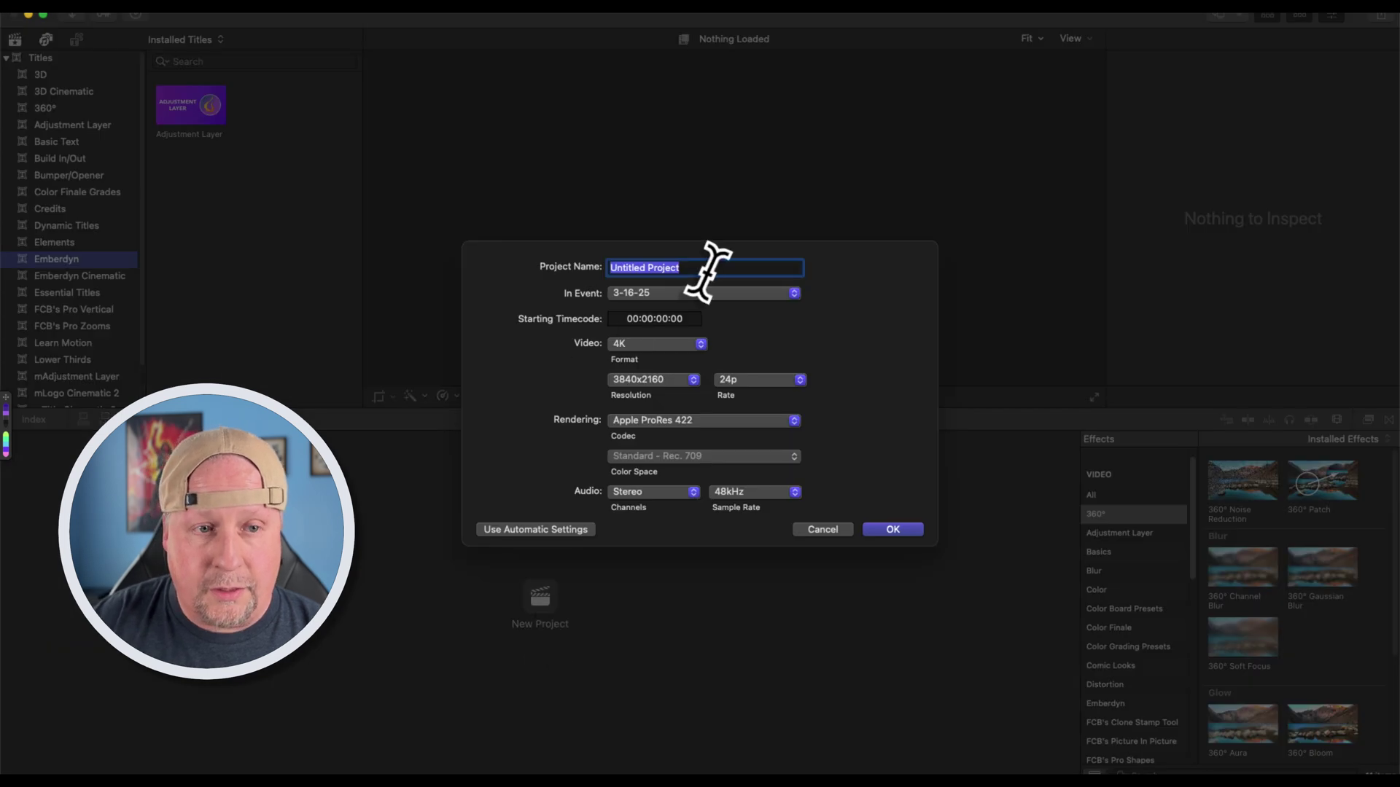
text(Test)
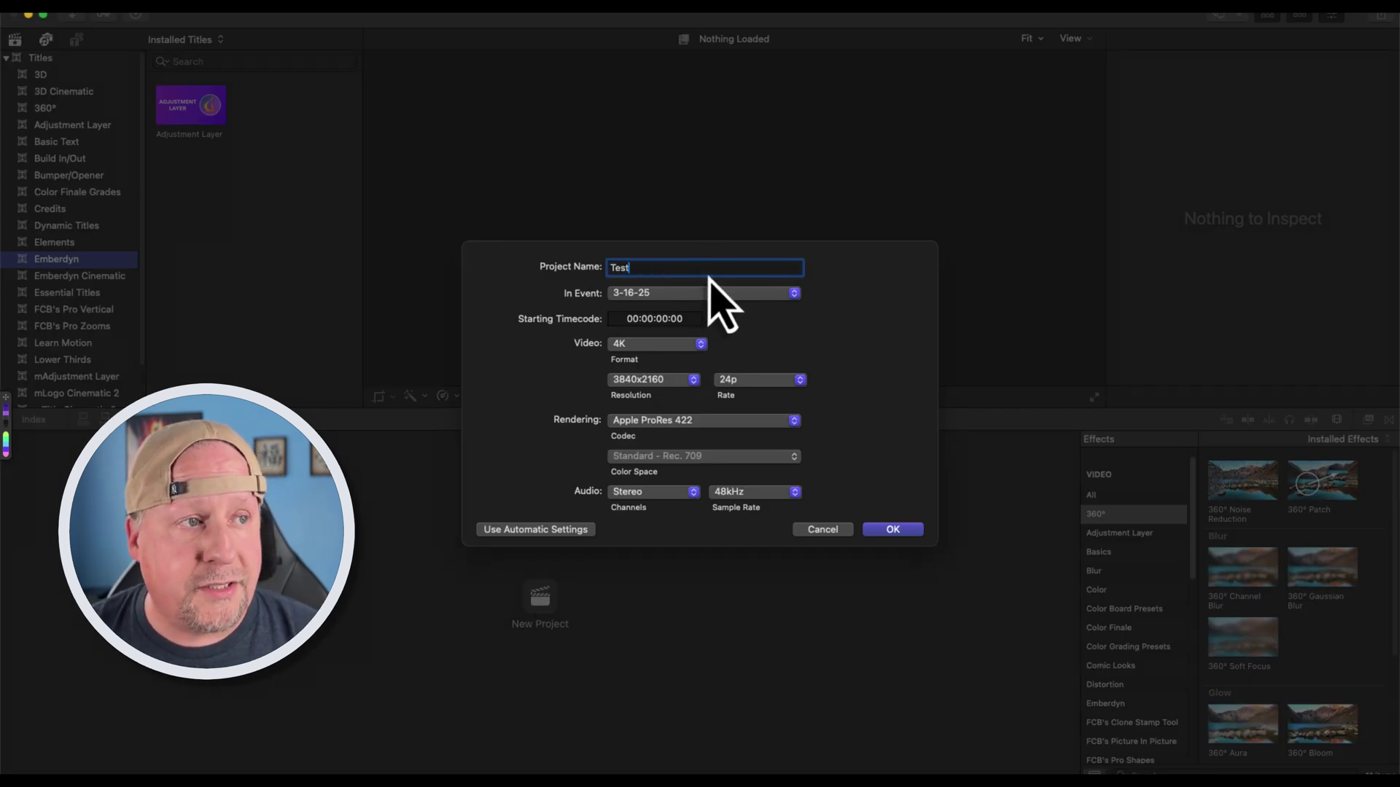
key(Return)
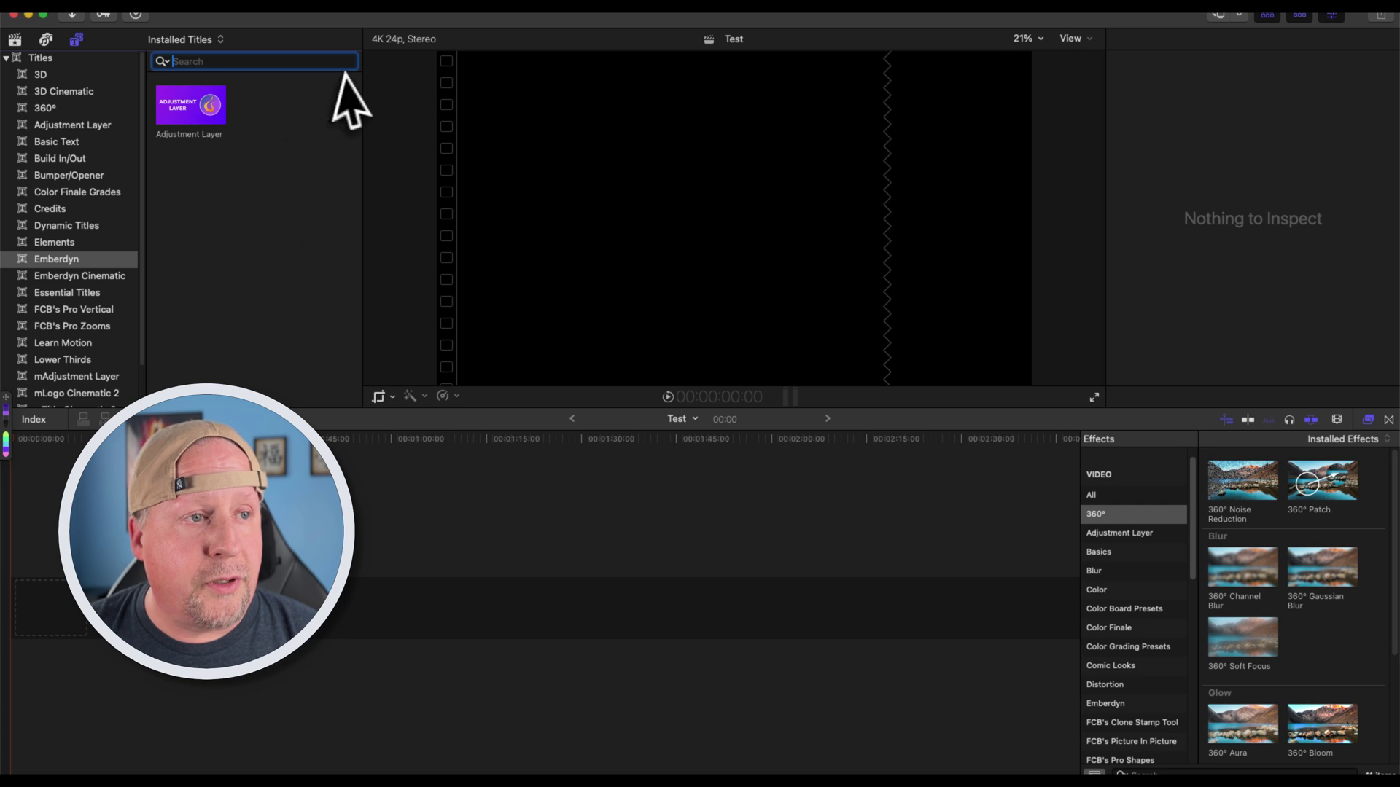
Import the festival dancer clip and place it on the Test project timeline.
click(15, 38)
right_click(248, 169)
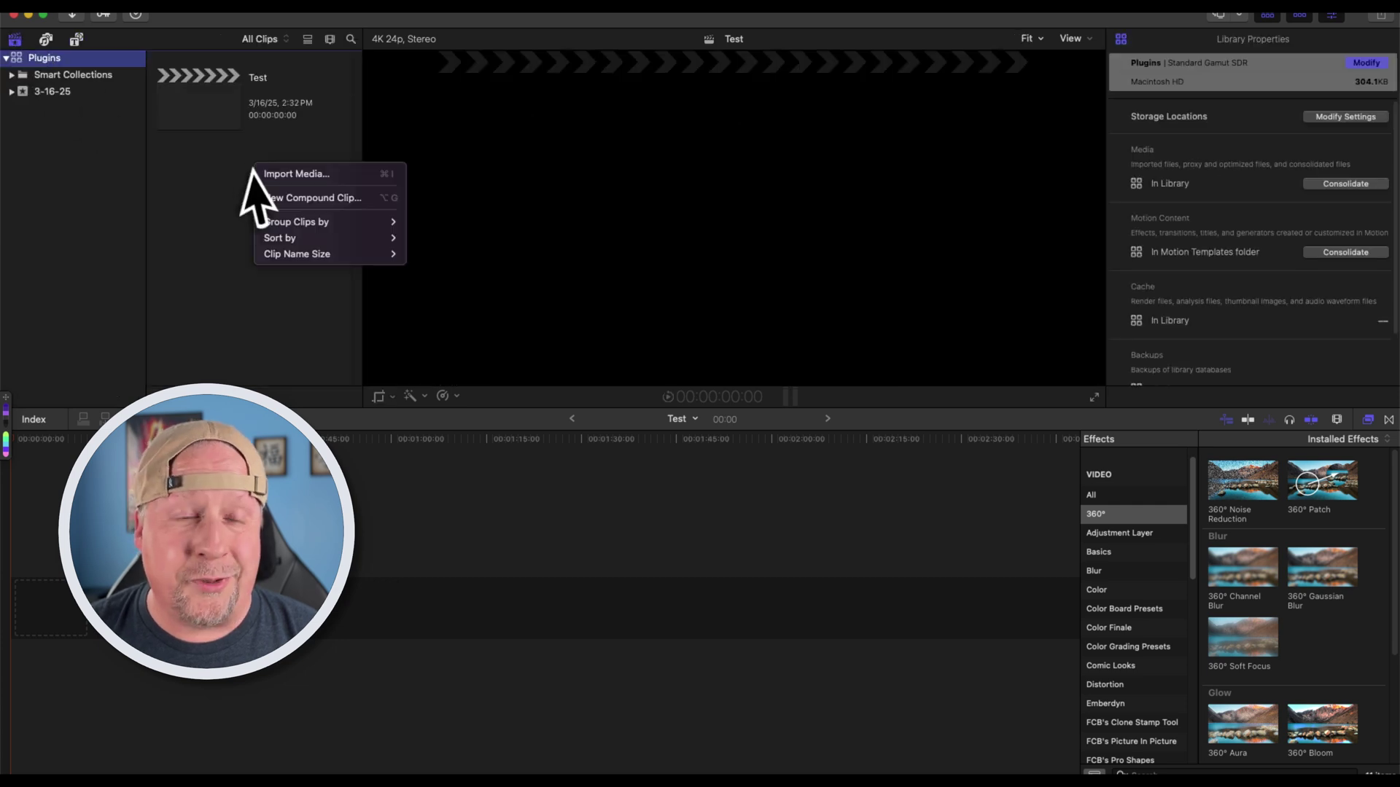
click(353, 173)
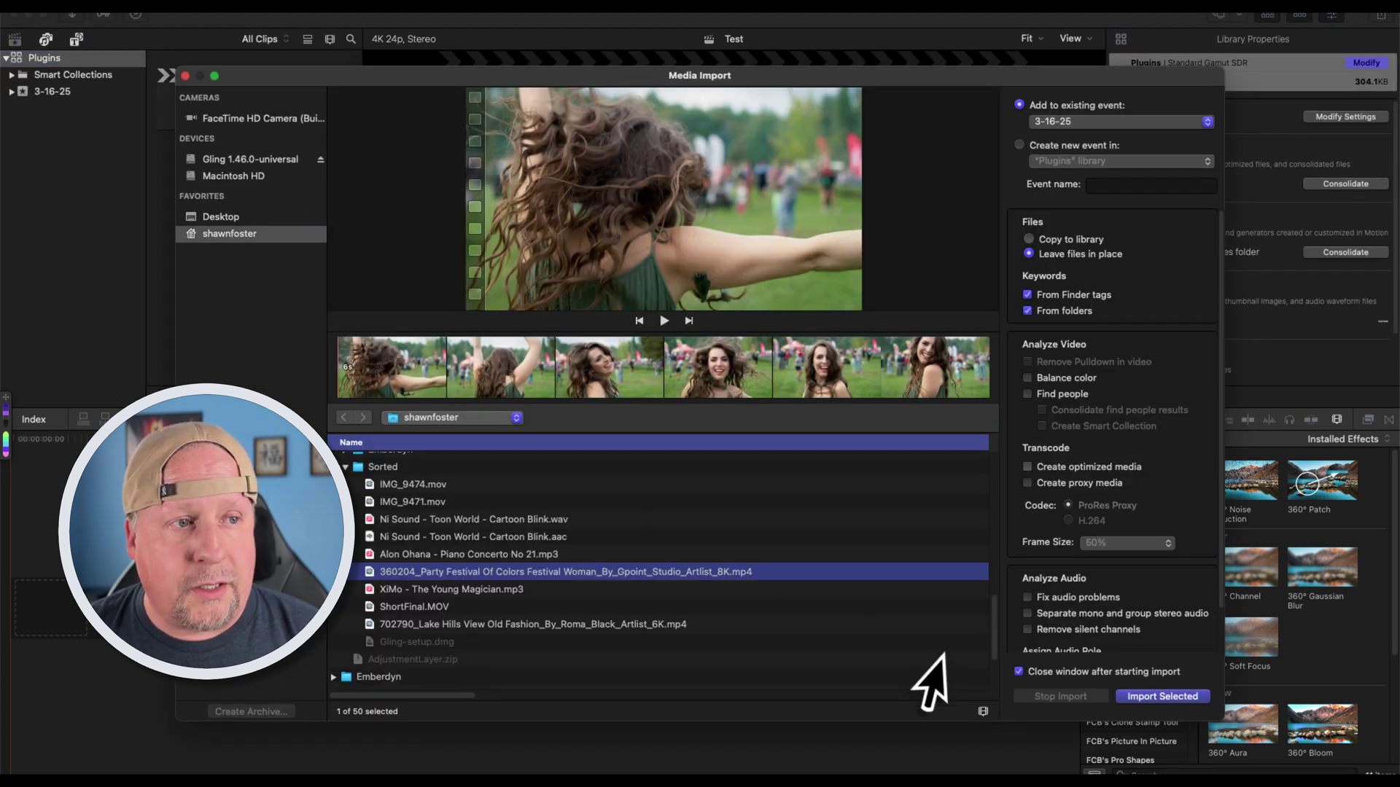
click(1159, 698)
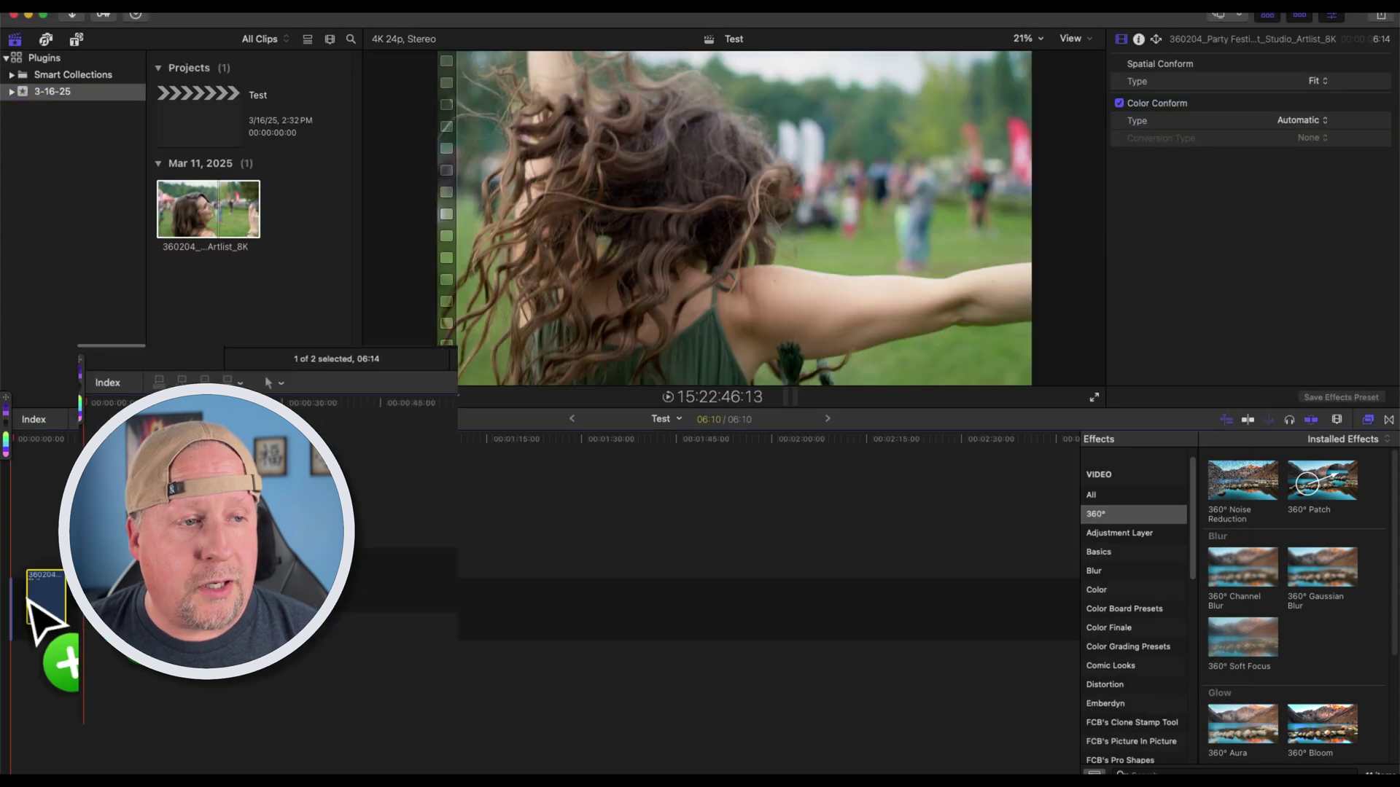
drag(29, 600, 31, 605)
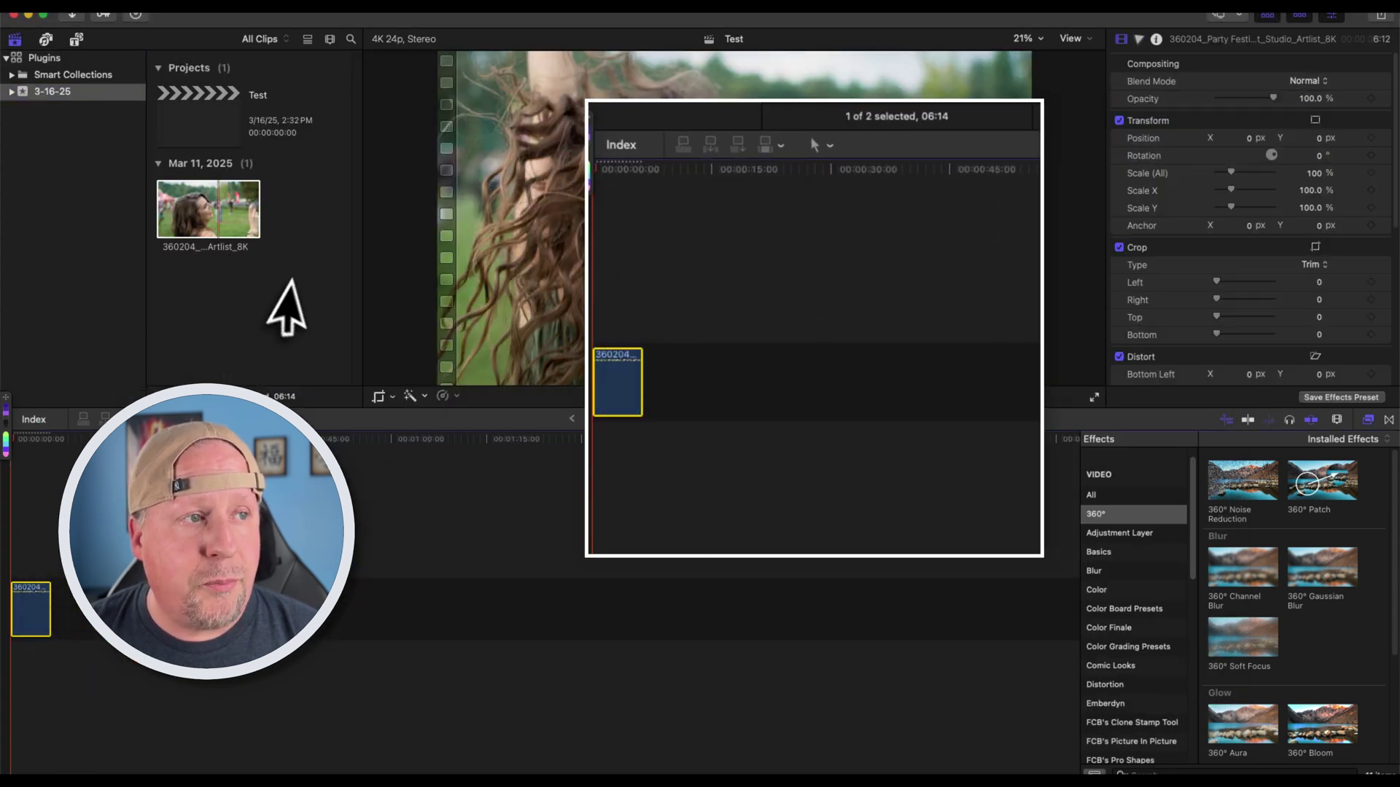
click(309, 157)
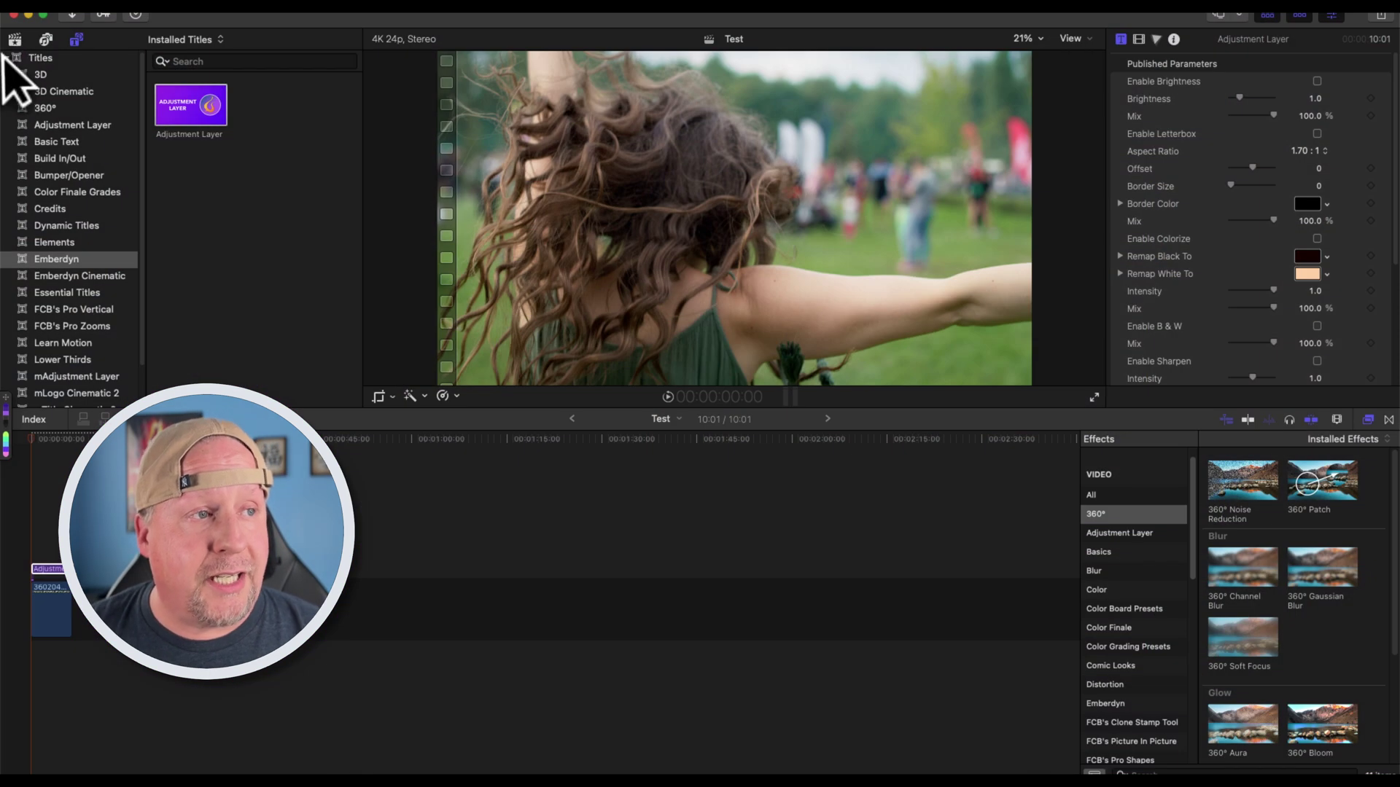
Show the Adjustment Layer's Inspector parameters such as Brightness, Letterbox and Colorize with Cmd-4.
click(6, 57)
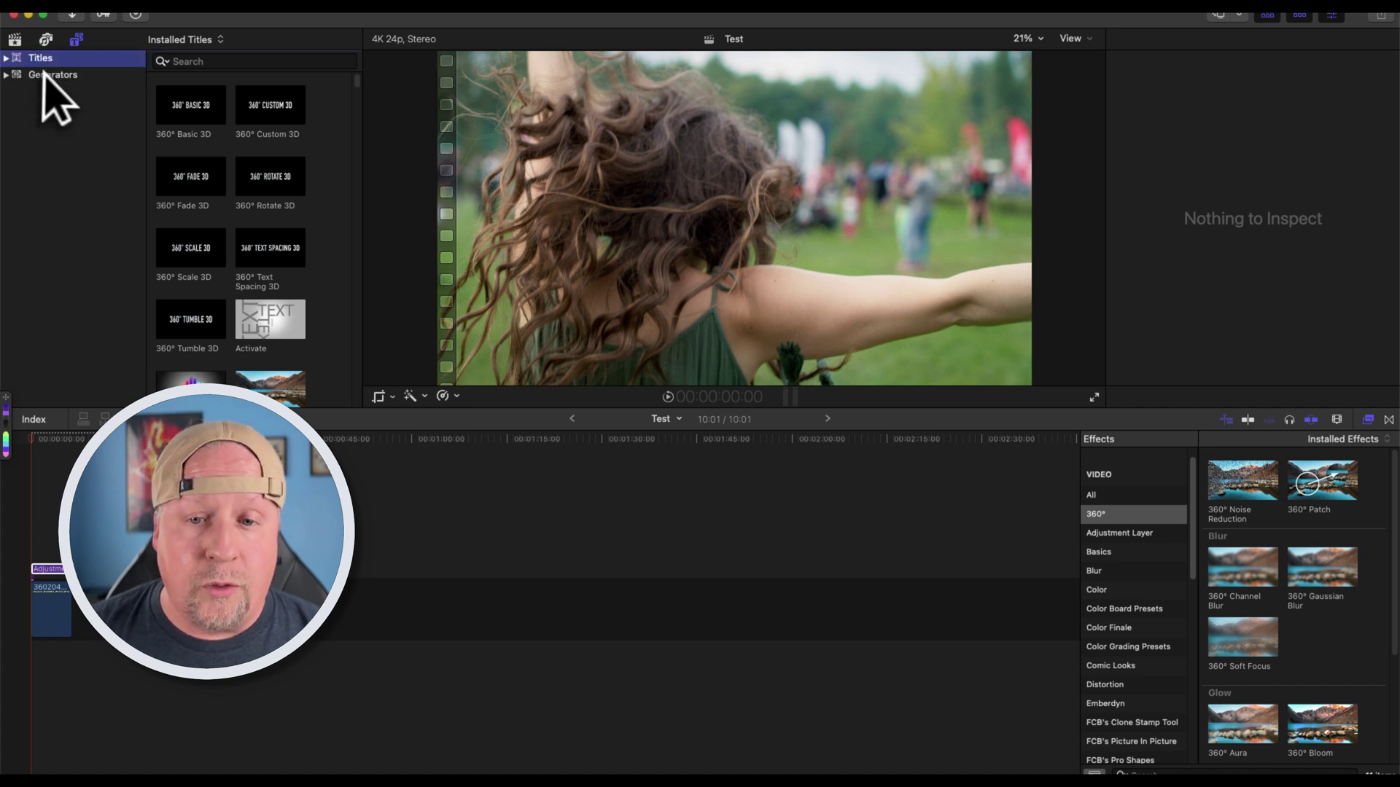
click(48, 75)
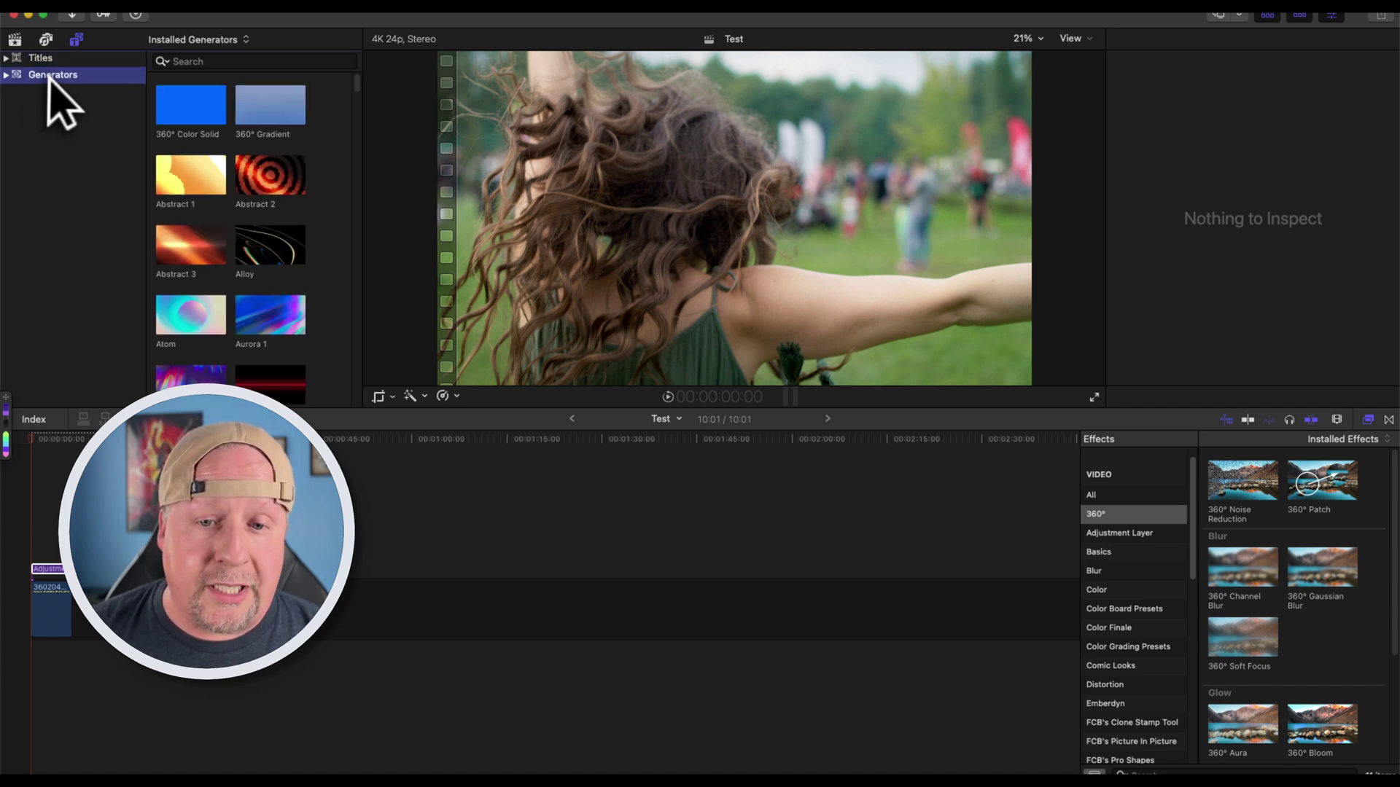
click(1368, 419)
click(1368, 419)
key(super+4)
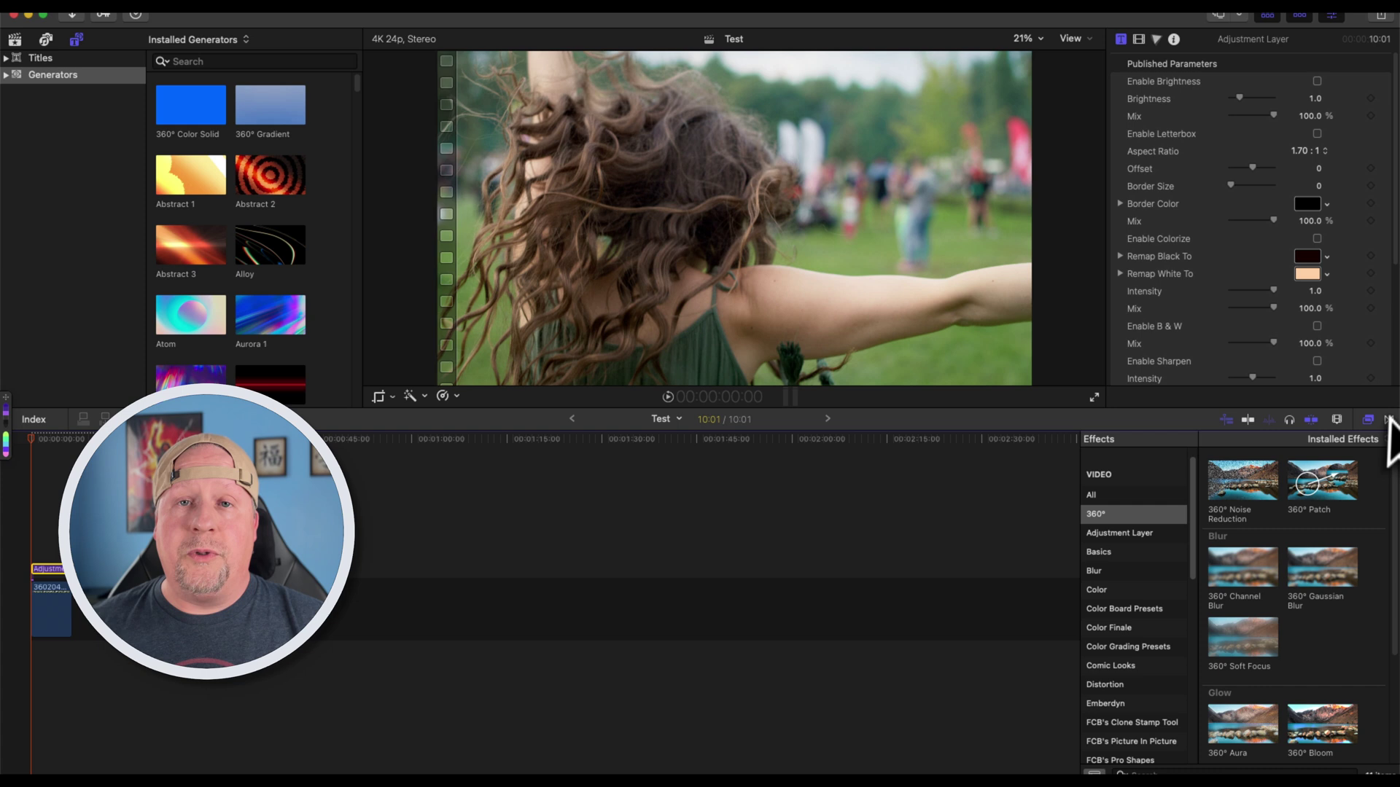
click(1389, 419)
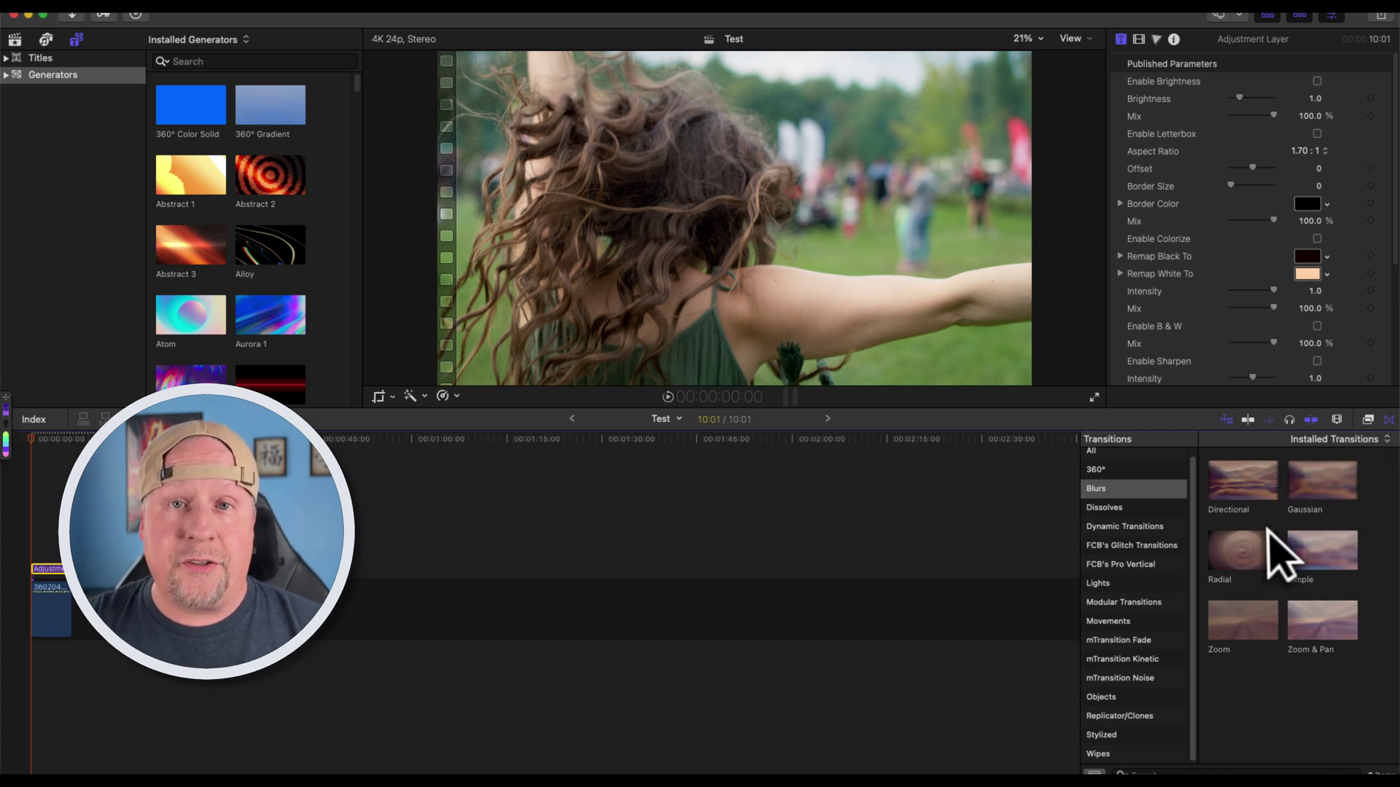
key(super+5)
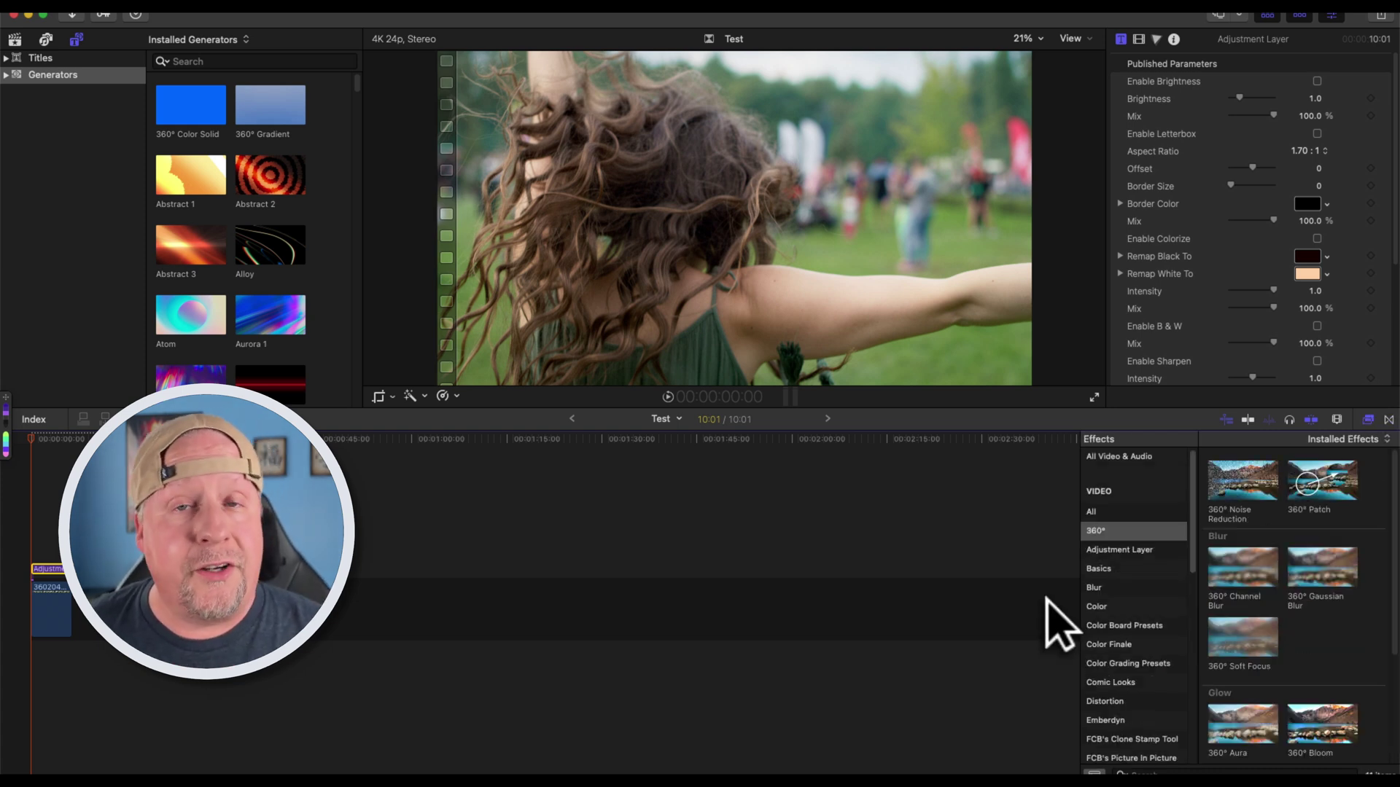